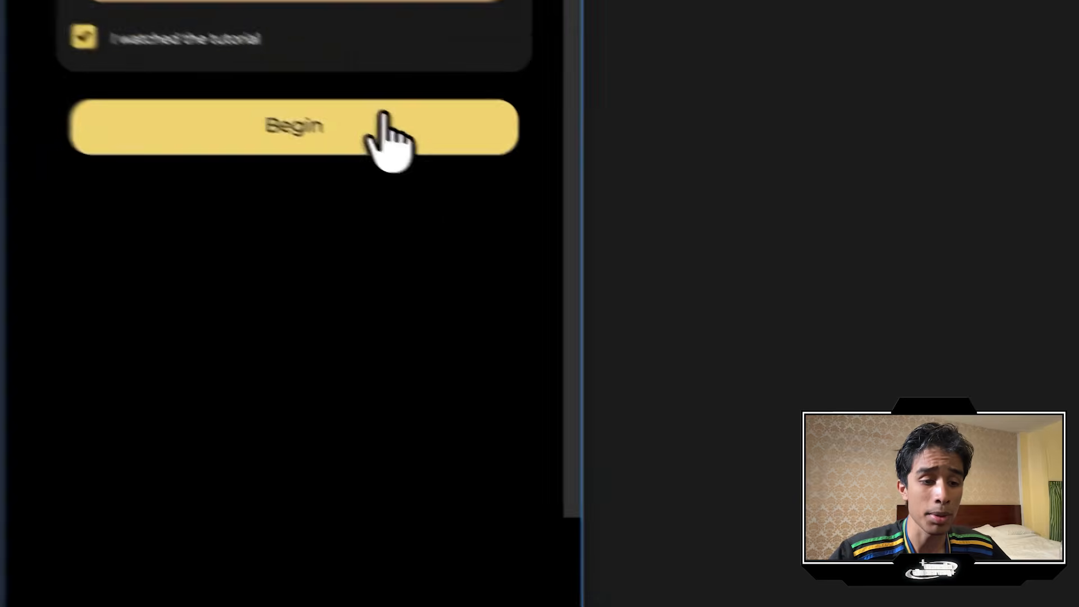
Begin the AutoEdit Music Video Mode workflow and upload Outtastate Audio.mp3 as the song.
{"action": "left_click", "coordinate": [711, 276]}
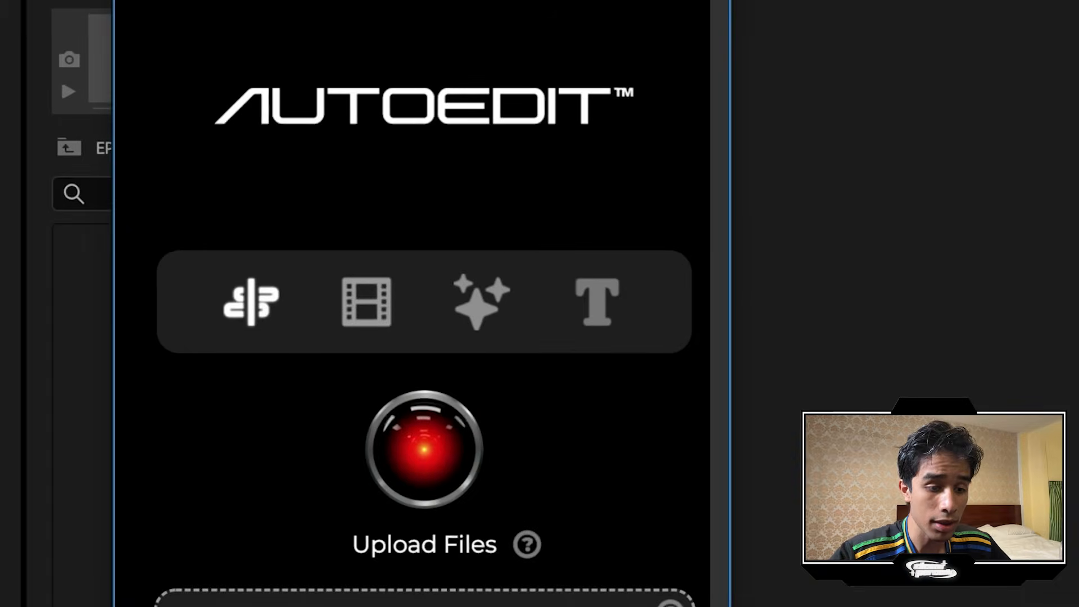
{"action": "left_click", "coordinate": [668, 330]}
{"action": "left_click", "coordinate": [657, 112]}
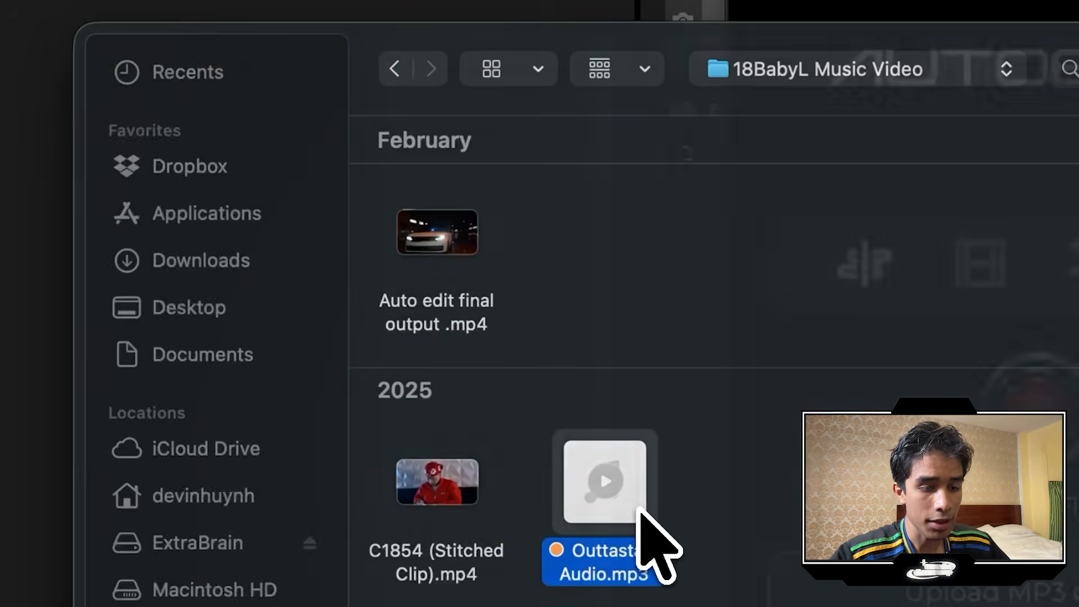
{"action": "double_click", "coordinate": [641, 522]}
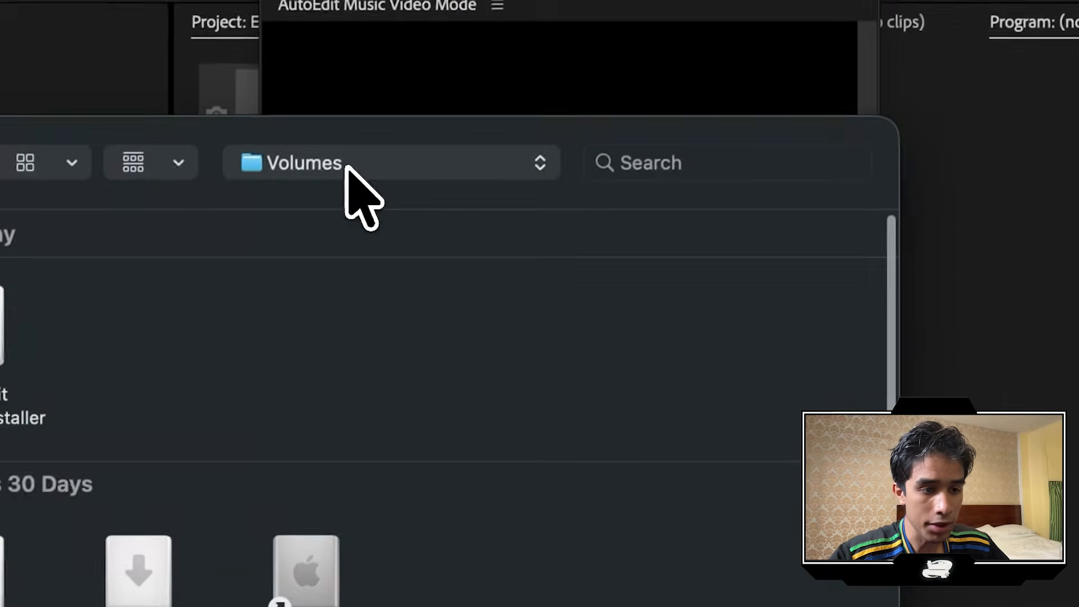
Import C1856, C1857, C1858 and C1860 from the 18BabyL Music Video folder as the performance shots.
{"action": "left_click", "coordinate": [347, 164]}
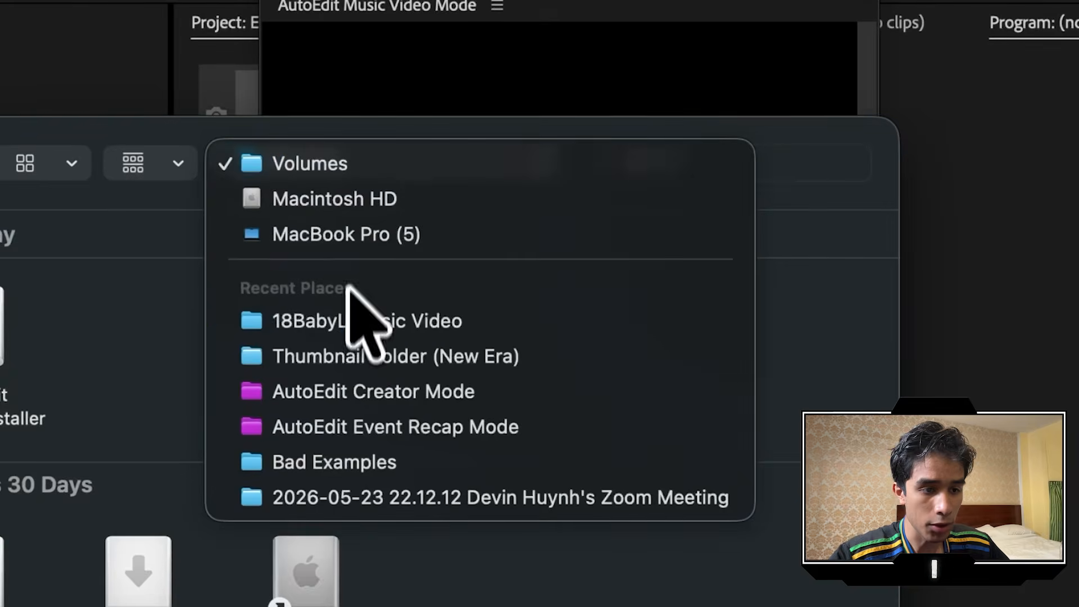
{"action": "left_click", "coordinate": [347, 317]}
{"action": "scroll", "coordinate": [393, 408], "scroll_direction": "down", "scroll_amount": 5}
{"action": "left_click_drag", "start_coordinate": [419, 486], "coordinate": [765, 606]}
{"action": "left_click", "coordinate": [373, 458], "text": "super"}
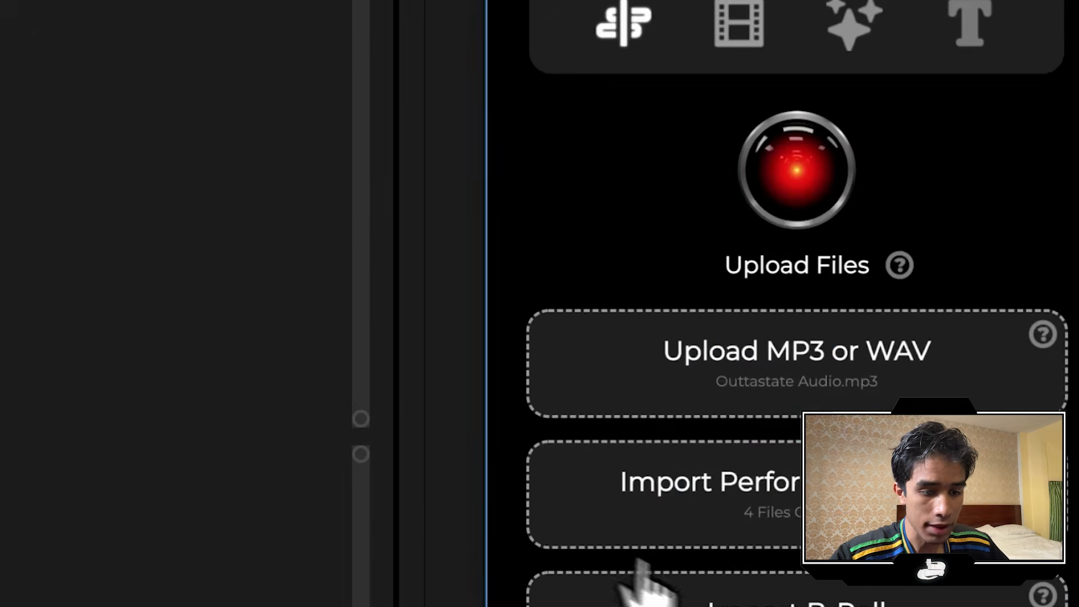
Import four B-roll clips from the 18BabyL Music Video folder, previewing one first, and continue to build the sequence.
{"action": "left_click", "coordinate": [704, 599]}
{"action": "left_click", "coordinate": [357, 228]}
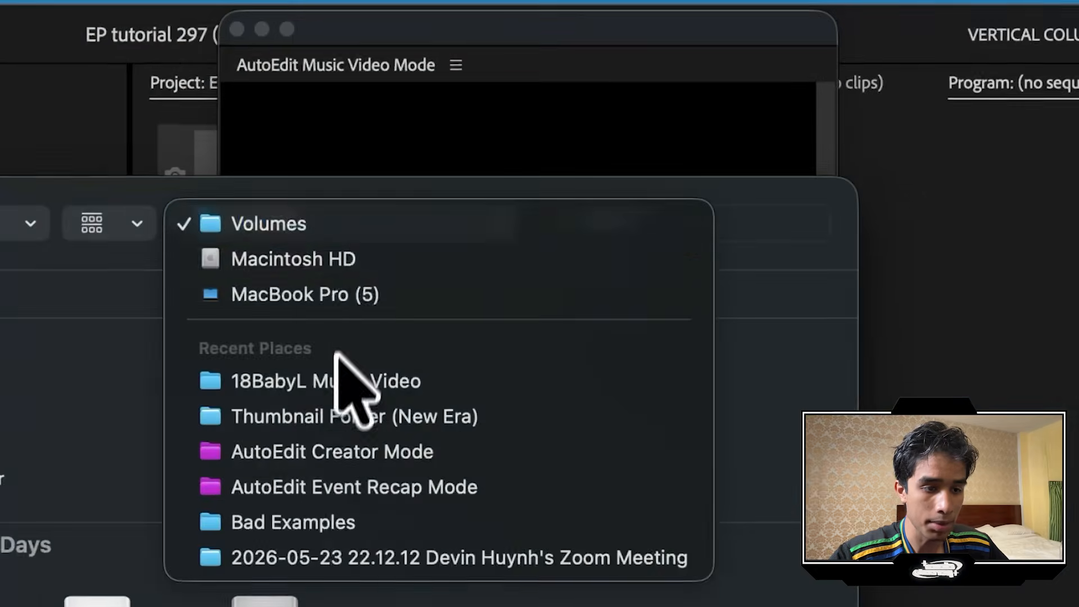
{"action": "left_click", "coordinate": [332, 381]}
{"action": "scroll", "coordinate": [337, 385], "scroll_direction": "down", "scroll_amount": 4}
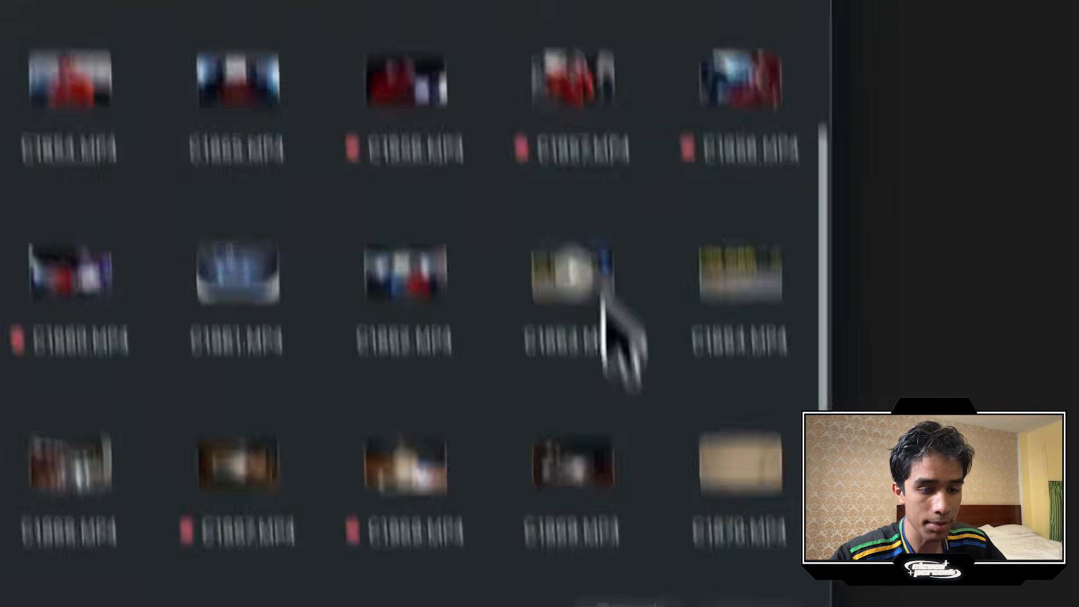
{"action": "left_click", "coordinate": [602, 295]}
{"action": "key", "text": "space"}
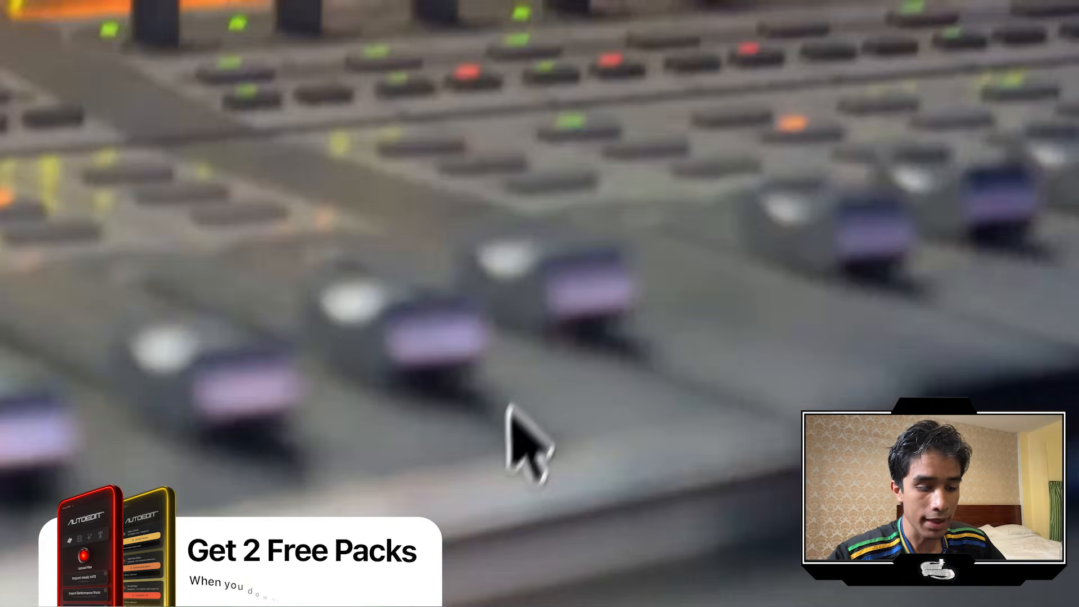
{"action": "key", "text": "space"}
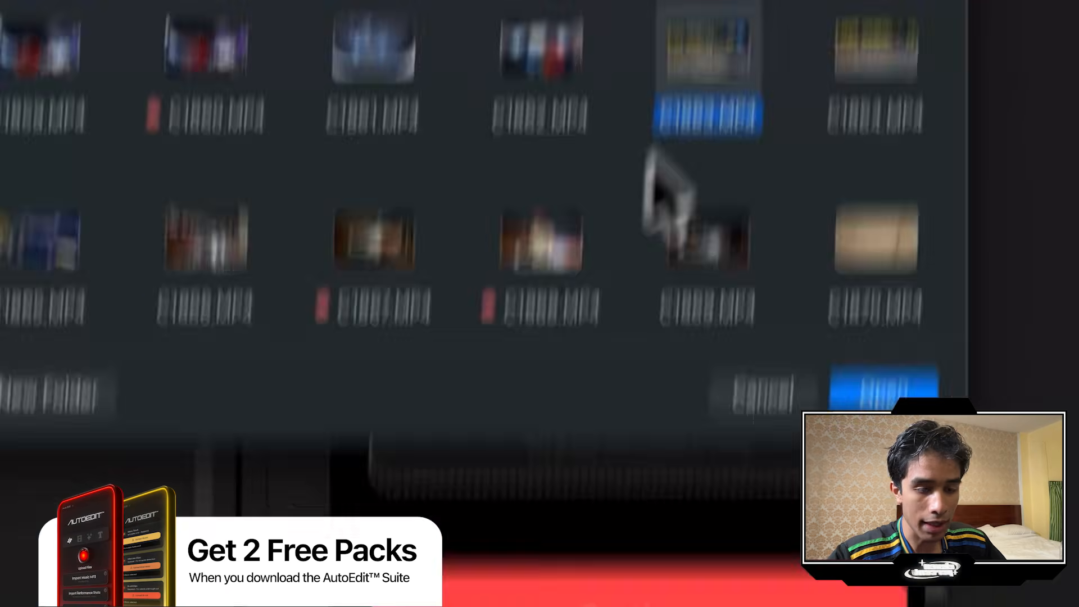
{"action": "left_click", "coordinate": [422, 281], "text": "super"}
{"action": "left_click", "coordinate": [289, 253], "text": "super"}
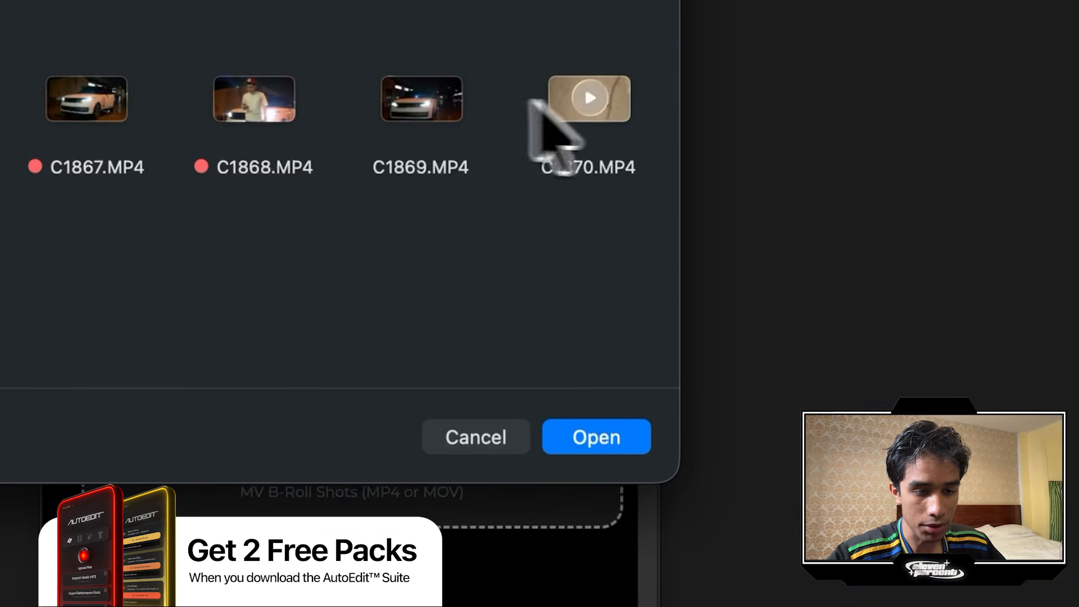
{"action": "left_click", "coordinate": [440, 97], "text": "super"}
{"action": "left_click", "coordinate": [595, 435]}
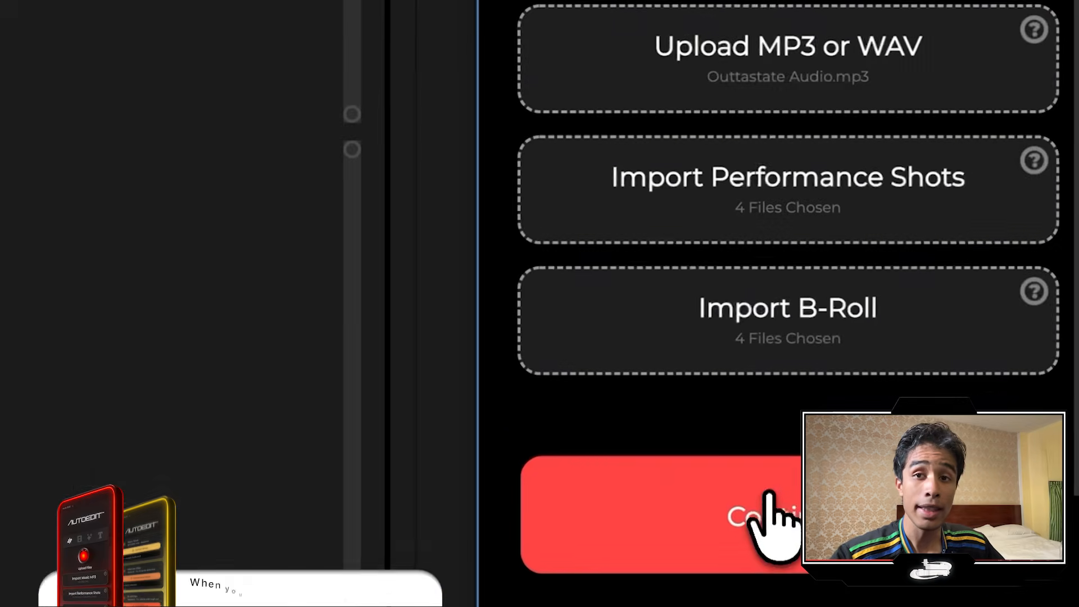
{"action": "left_click", "coordinate": [768, 493]}
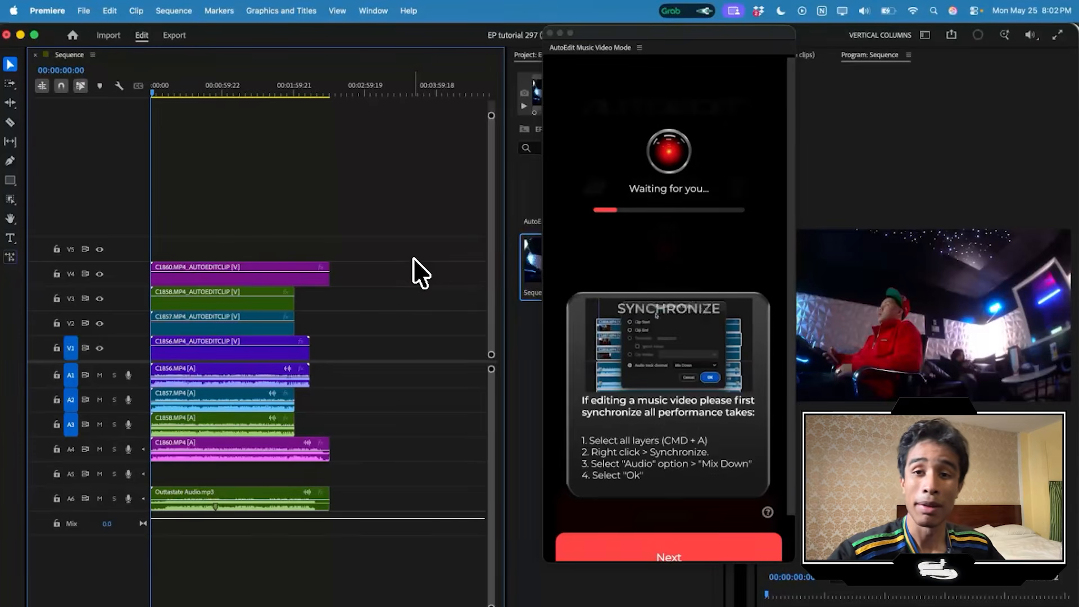
Select all clips in the sequence and synchronize them by audio track channel with Mix Down.
{"action": "left_click_drag", "start_coordinate": [416, 238], "coordinate": [307, 324]}
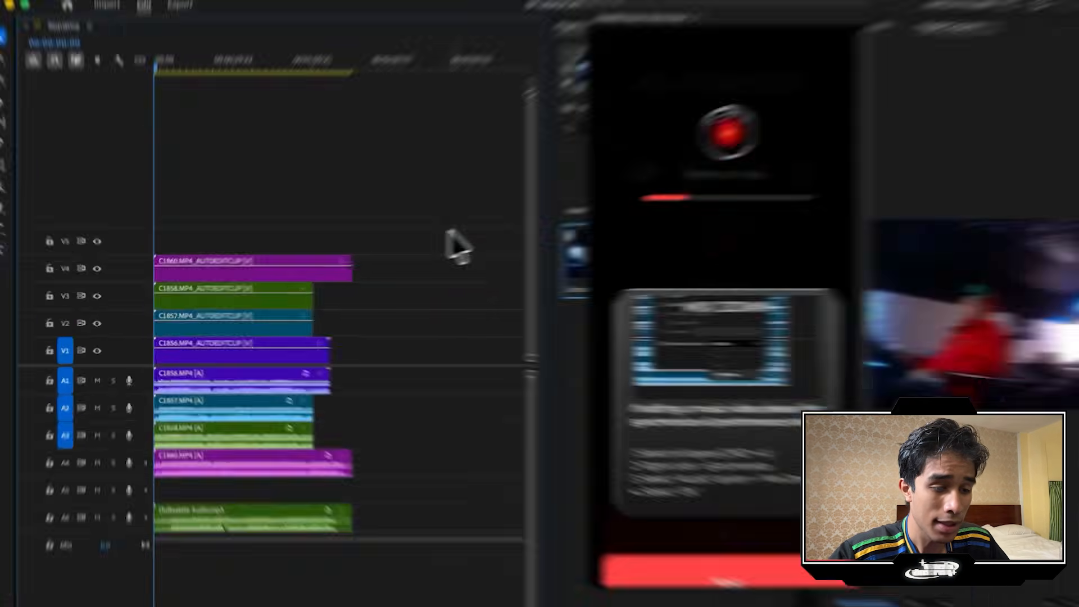
{"action": "left_click_drag", "start_coordinate": [610, 276], "coordinate": [484, 499]}
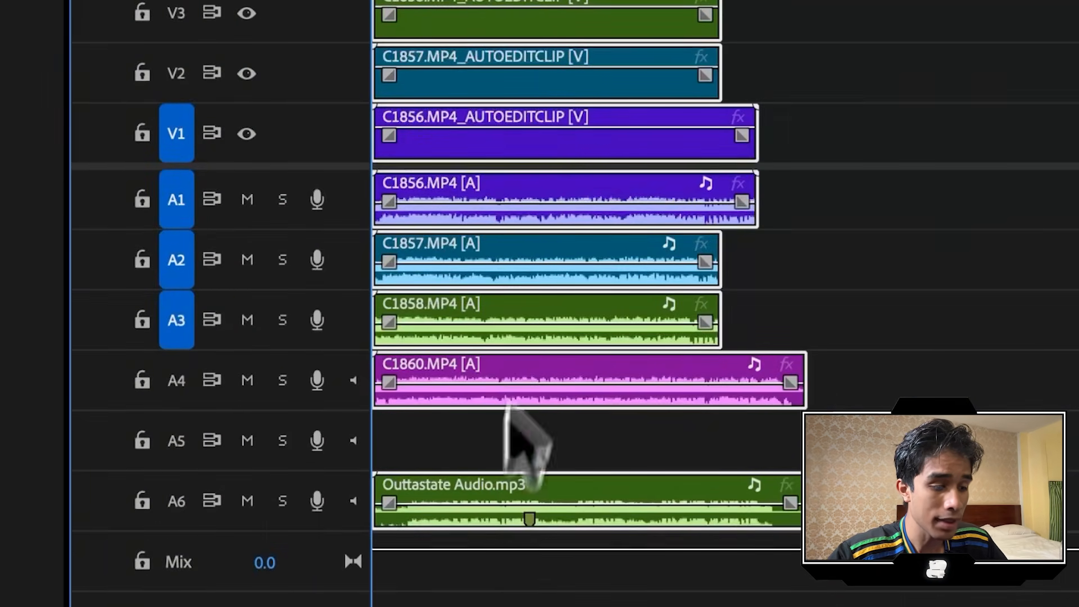
{"action": "right_click", "coordinate": [575, 80]}
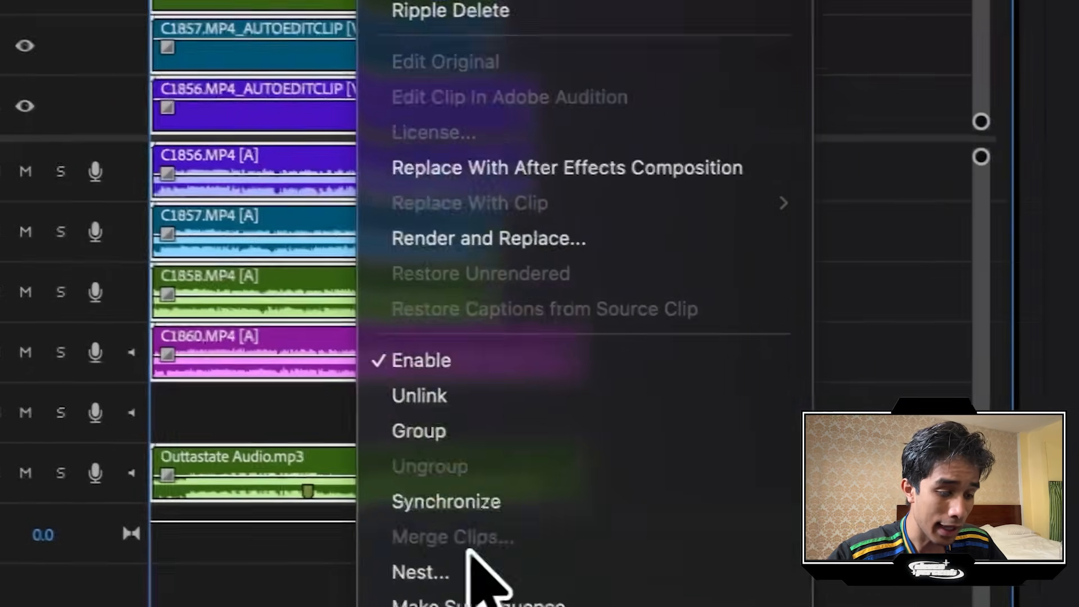
{"action": "left_click", "coordinate": [485, 503]}
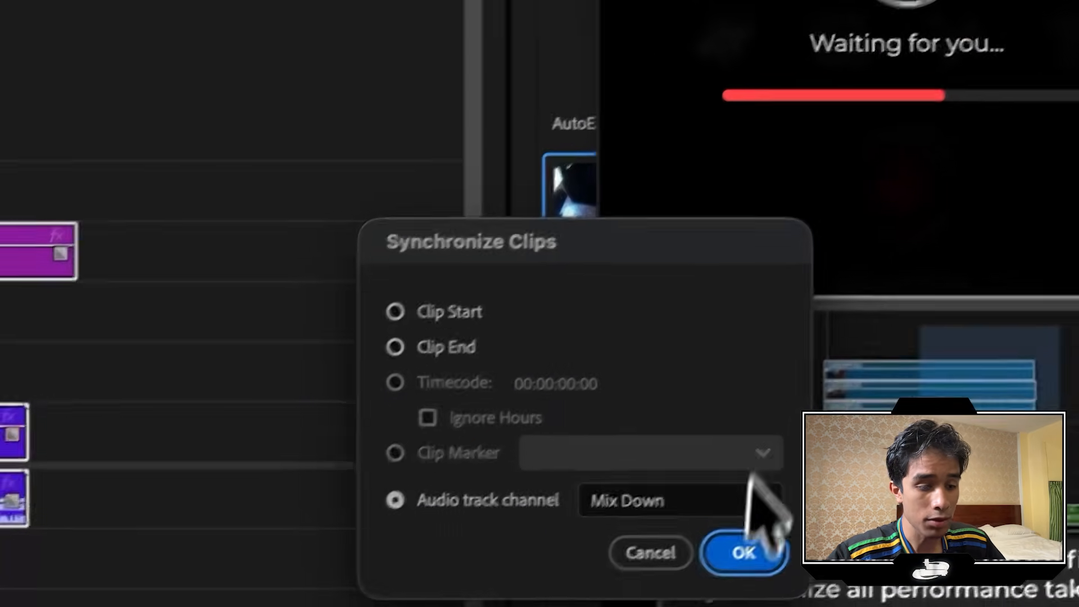
{"action": "left_click", "coordinate": [743, 552]}
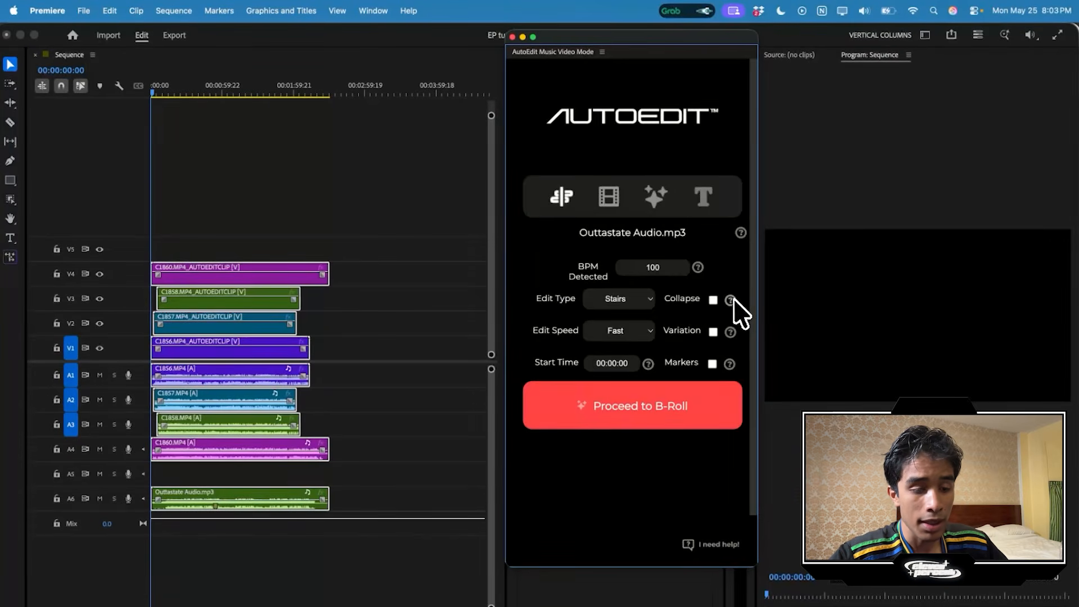
Enable Collapse and Variation for the Stairs edit at Fast speed, proceed to B-roll and trim the B-roll.
{"action": "mouse_move", "coordinate": [733, 299]}
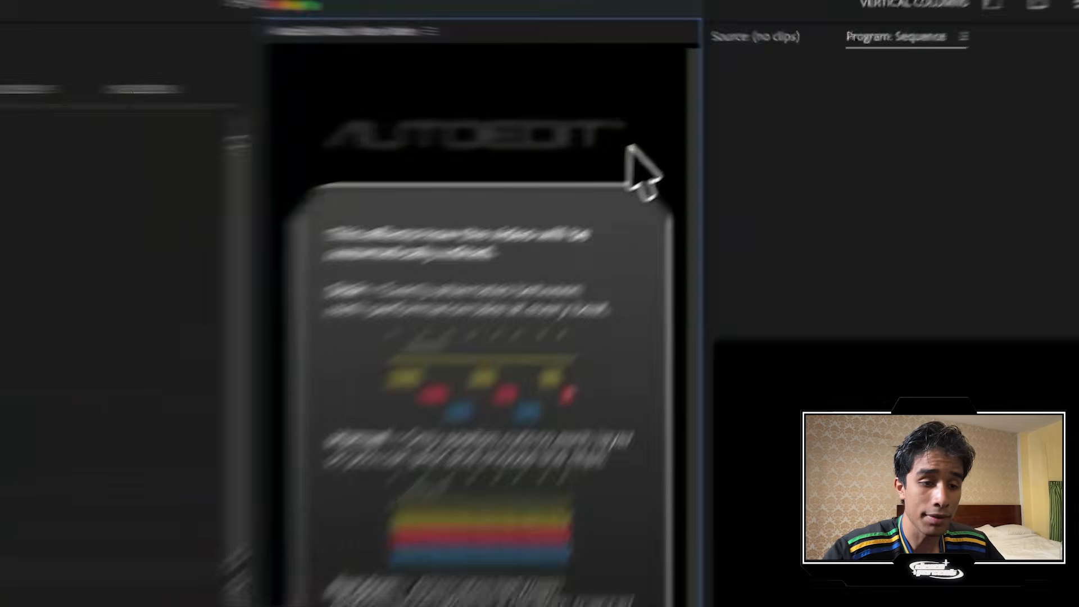
{"action": "left_click", "coordinate": [717, 115]}
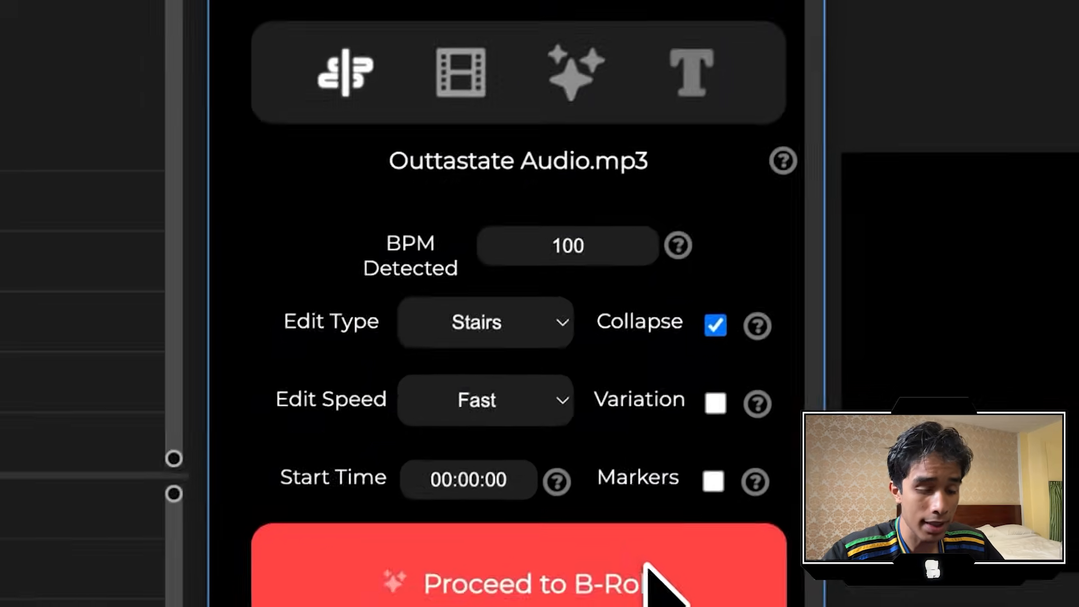
{"action": "left_click", "coordinate": [714, 401]}
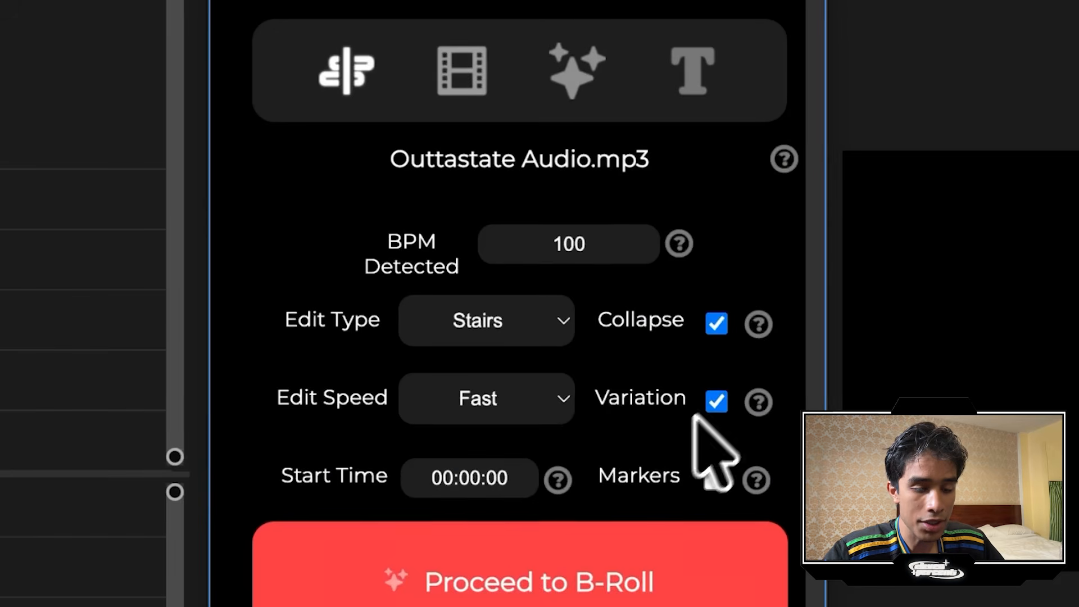
{"action": "left_click", "coordinate": [696, 572]}
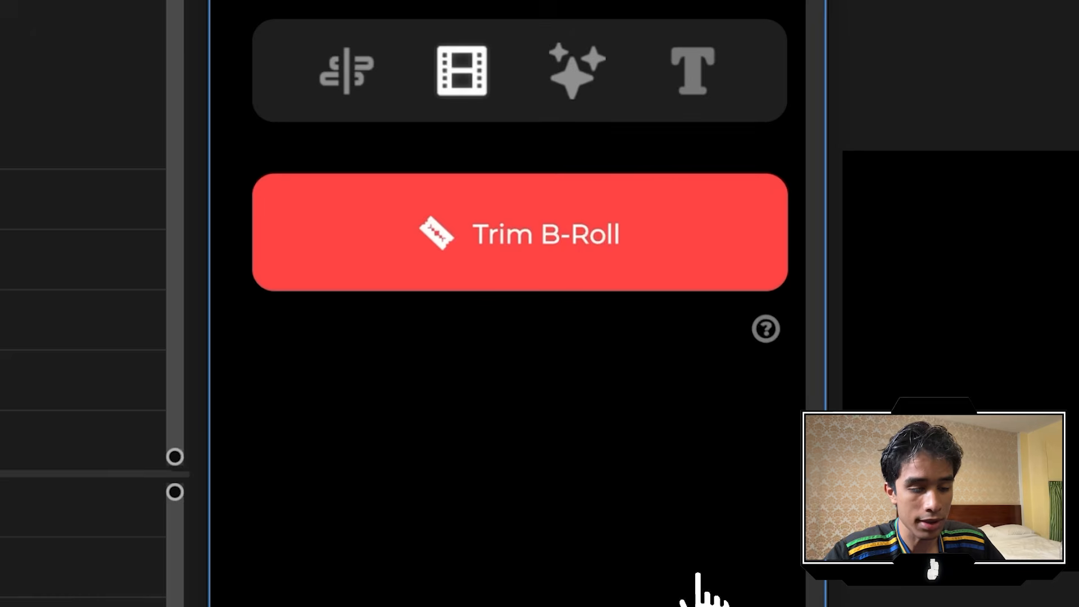
{"action": "left_click", "coordinate": [569, 240]}
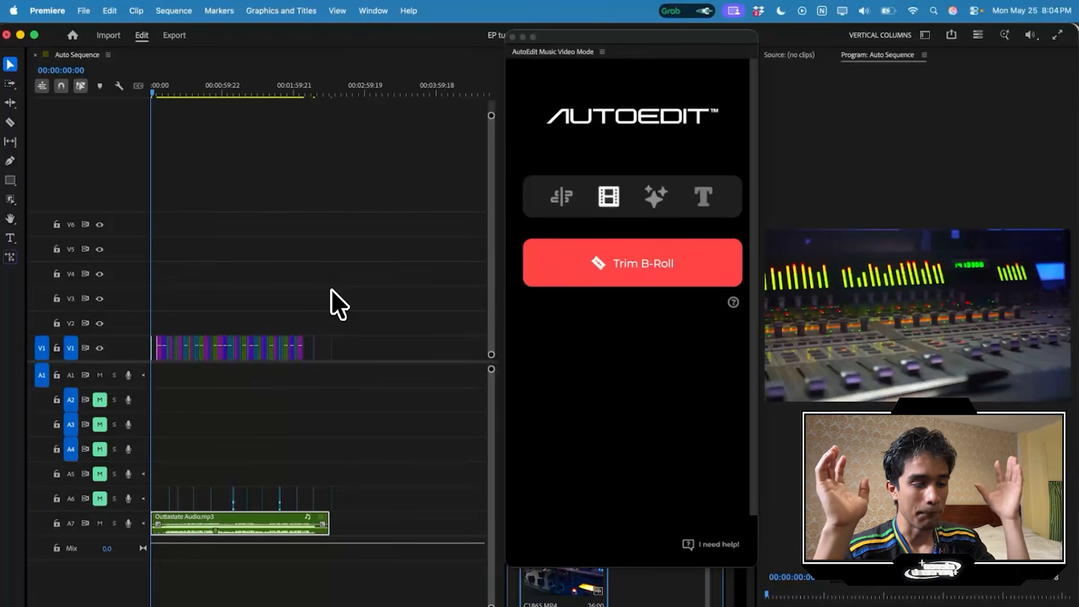
Play back the Auto Sequence from about 00:00:12:03 with the volume raised to review the cuts.
{"action": "left_click", "coordinate": [165, 88]}
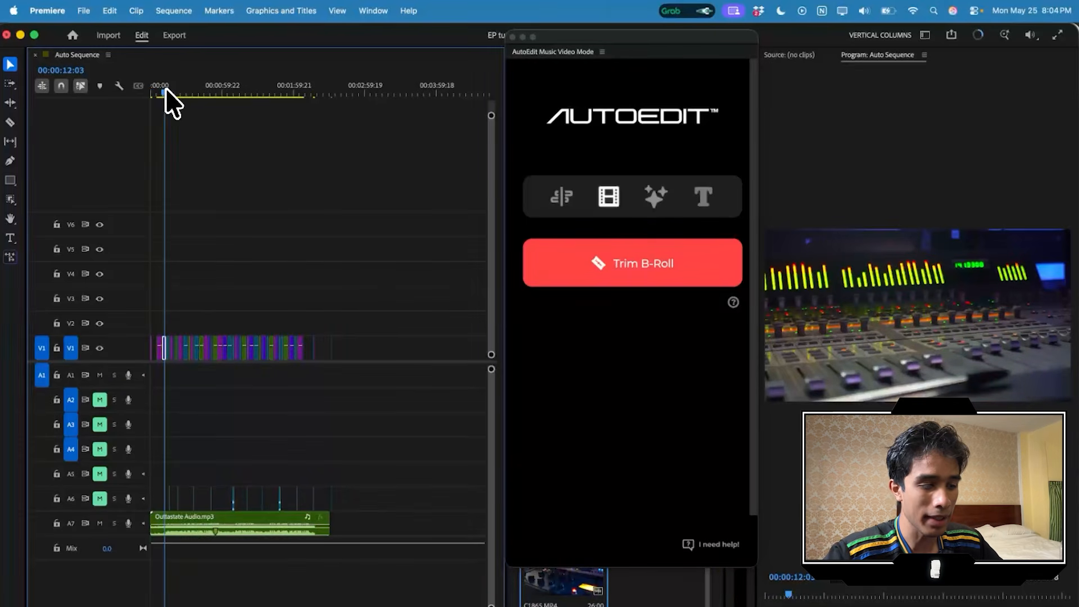
{"action": "key", "text": "XF86AudioRaiseVolume"}
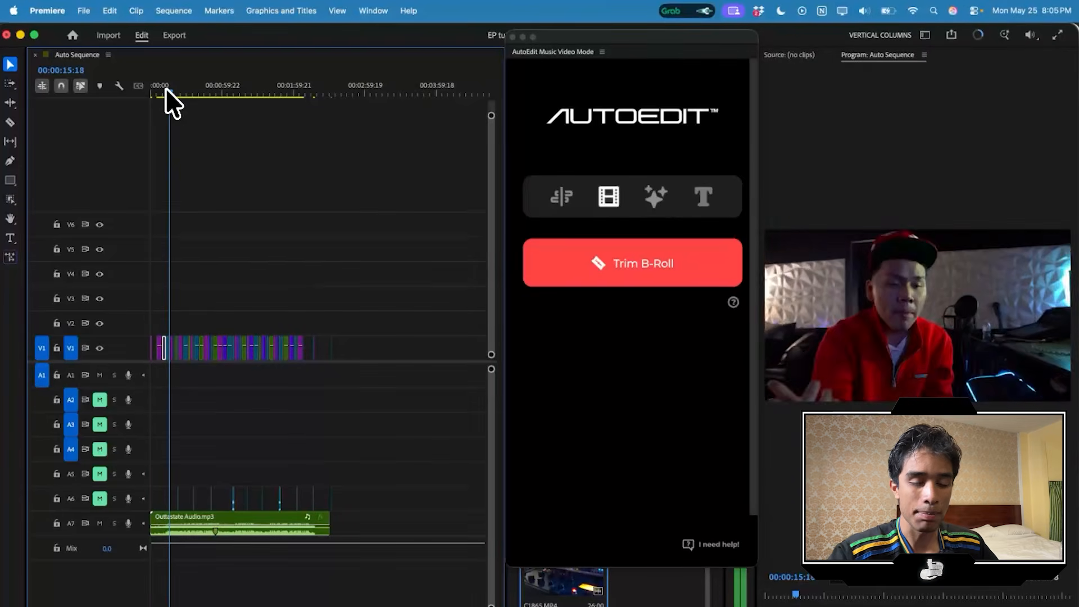
{"action": "key", "text": "XF86AudioRaiseVolume"}
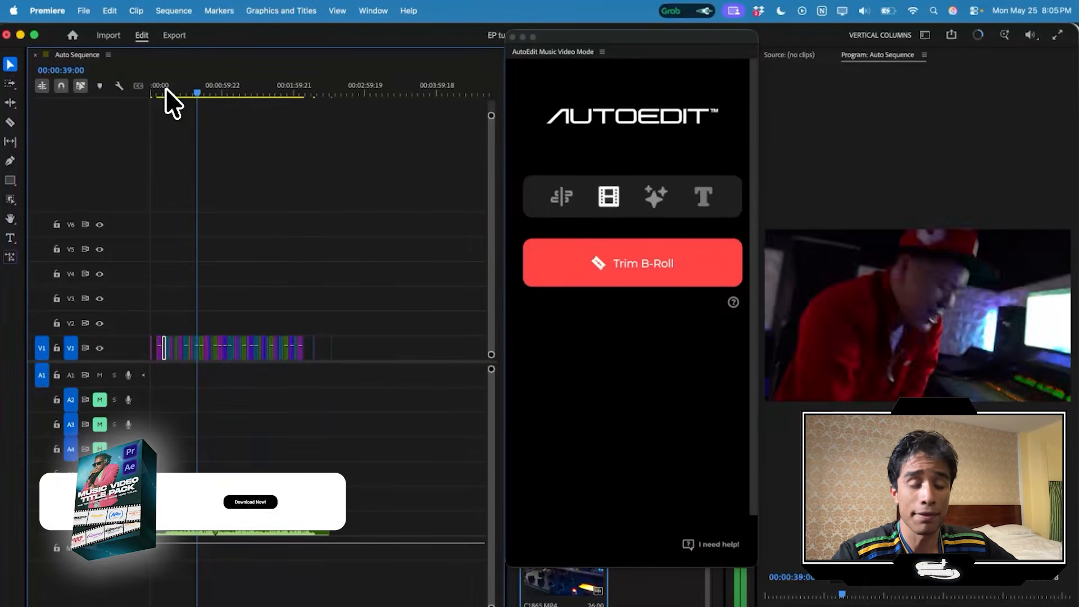
Go to the manual VFX stage and switch the VFX type to the Energy category.
{"action": "left_click", "coordinate": [673, 247]}
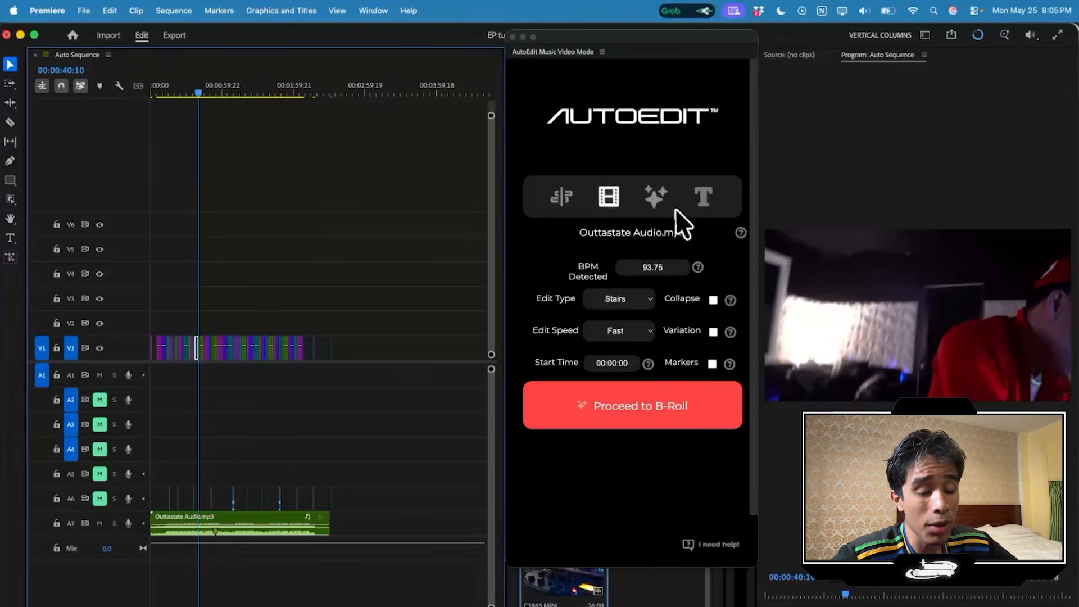
{"action": "left_click", "coordinate": [657, 202]}
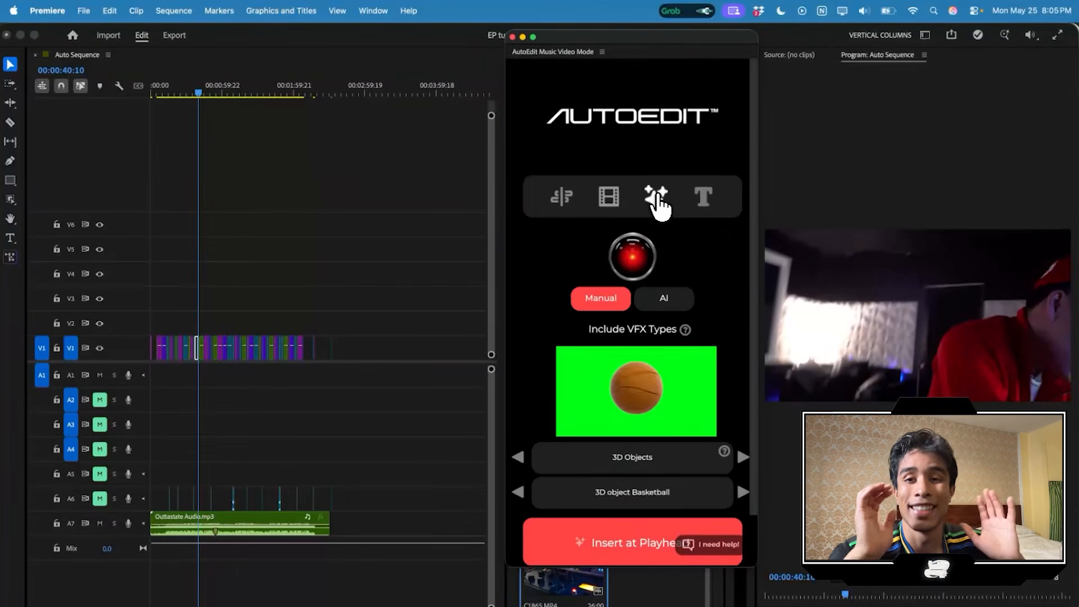
{"action": "left_click", "coordinate": [287, 266]}
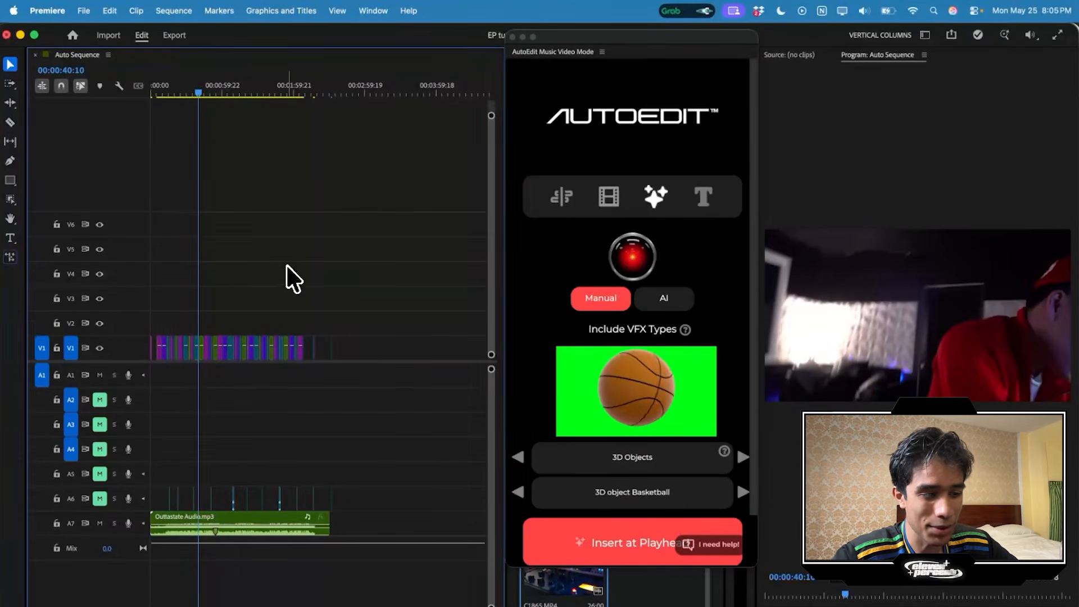
{"action": "key", "text": "equal"}
{"action": "key", "text": "equal"}
{"action": "key", "text": "equal"}
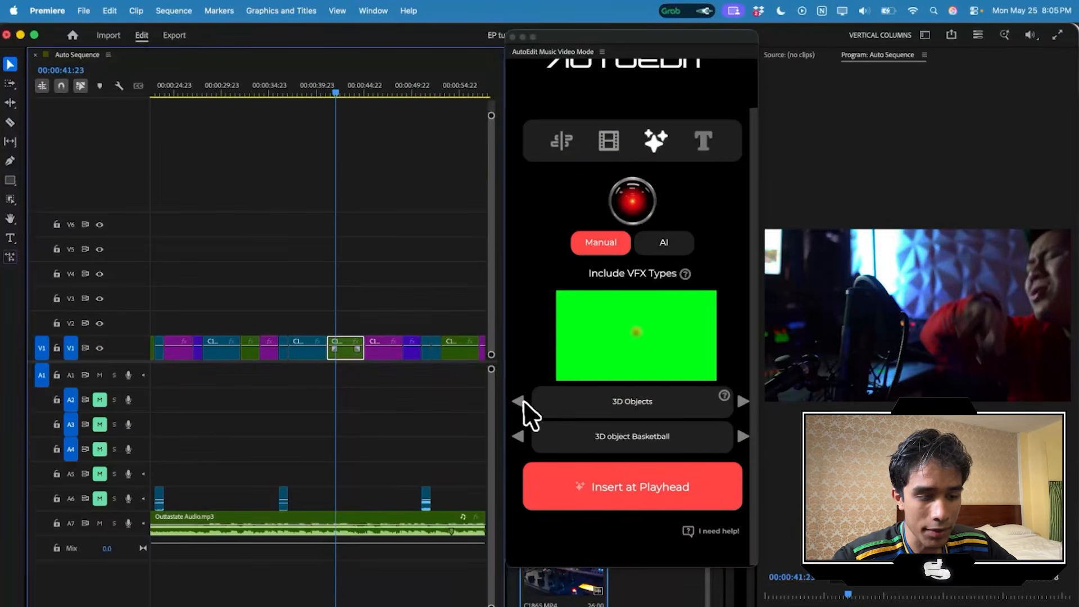
{"action": "left_click", "coordinate": [520, 400]}
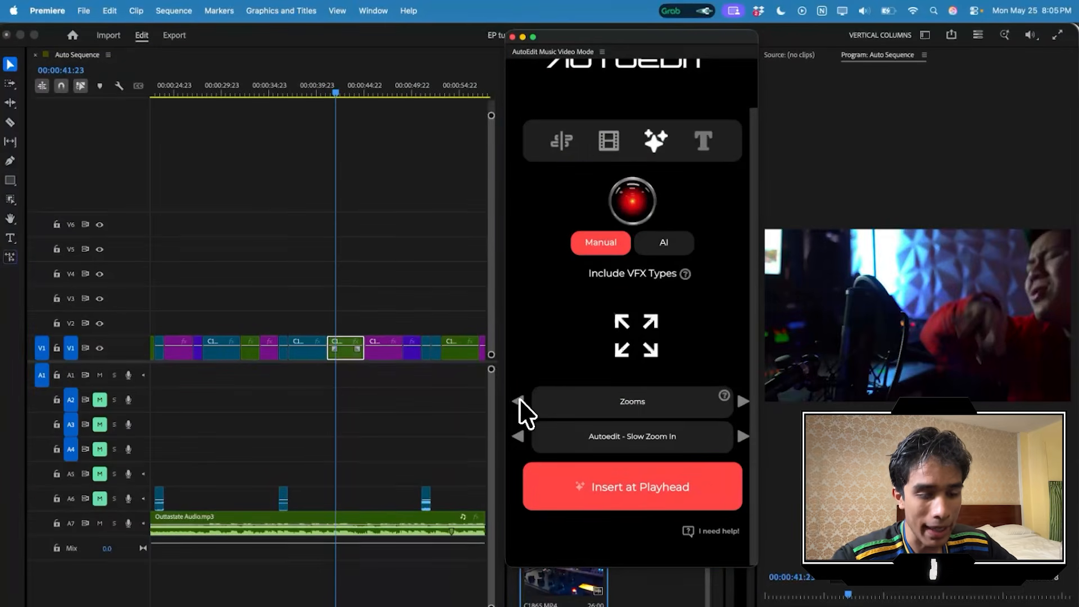
{"action": "left_click", "coordinate": [519, 400]}
{"action": "left_click", "coordinate": [520, 400]}
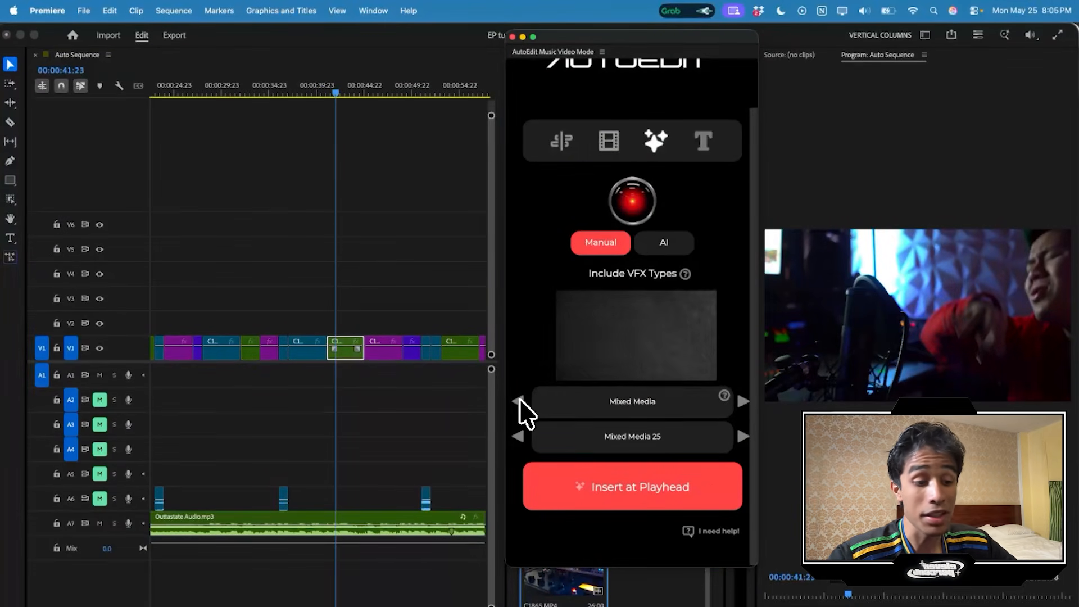
{"action": "left_click", "coordinate": [519, 400]}
{"action": "left_click", "coordinate": [519, 400]}
{"action": "scroll", "coordinate": [683, 341], "scroll_direction": "down", "scroll_amount": 2}
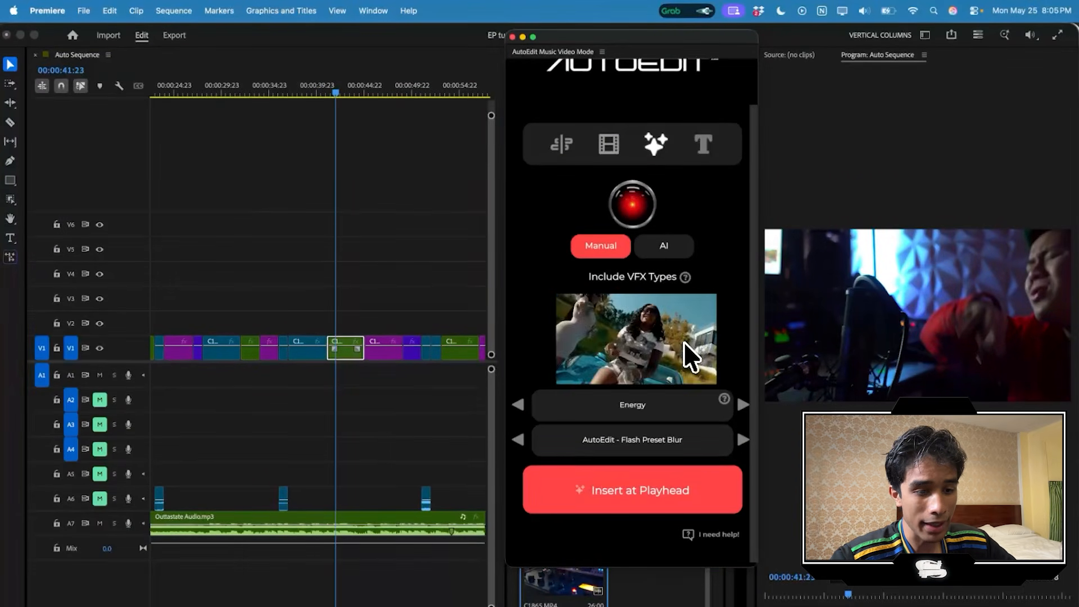
Insert the AutoEdit - Trippy Preset 7 Energy effect near the start of the selected green clip, at 00:00:41:06.
{"action": "left_click", "coordinate": [331, 93]}
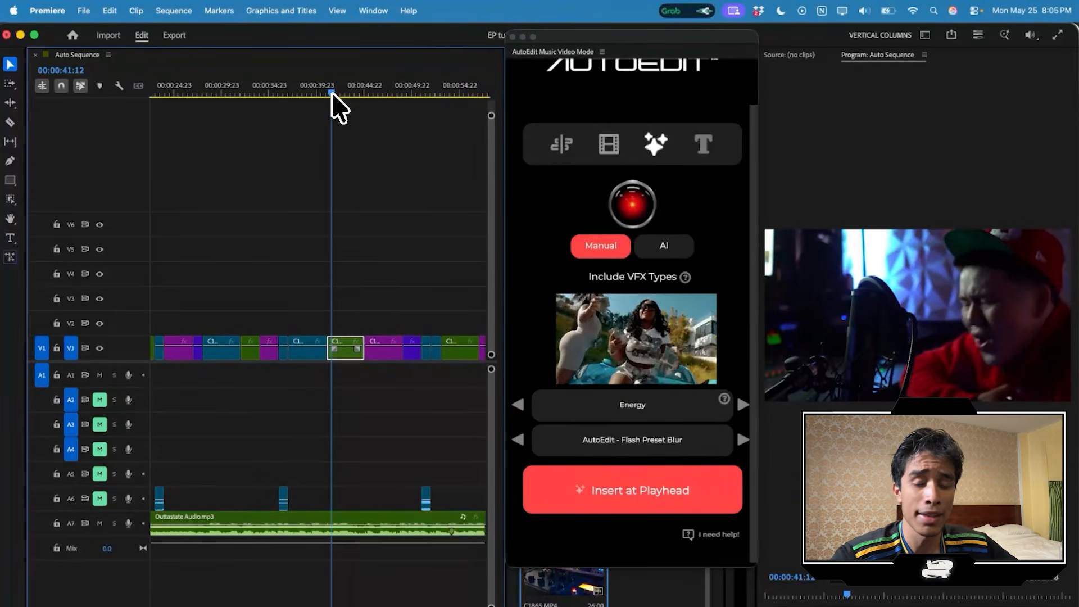
{"action": "left_click", "coordinate": [520, 441]}
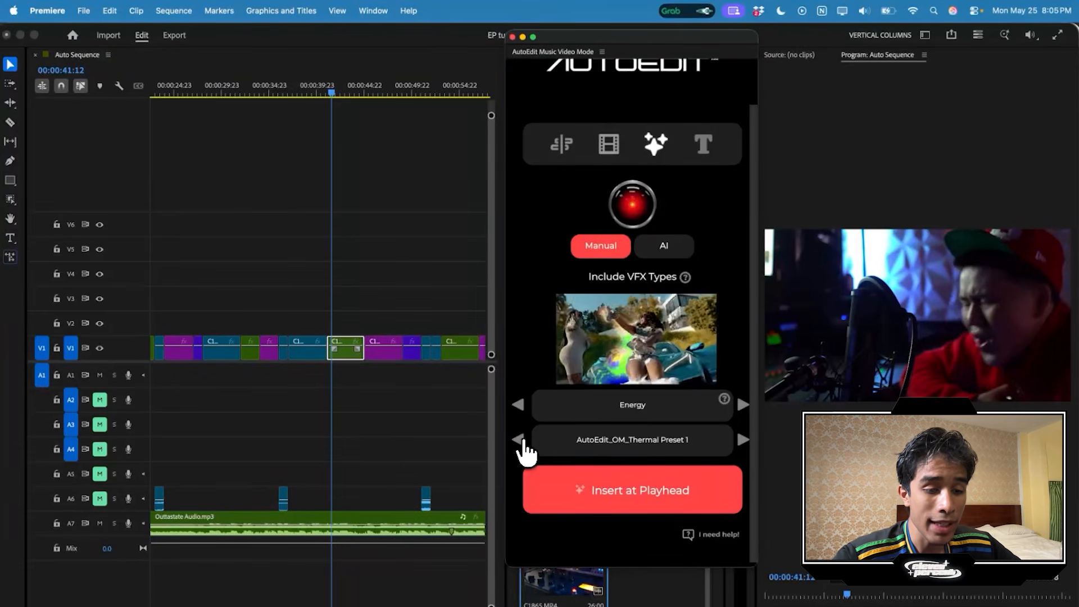
{"action": "left_click", "coordinate": [520, 441]}
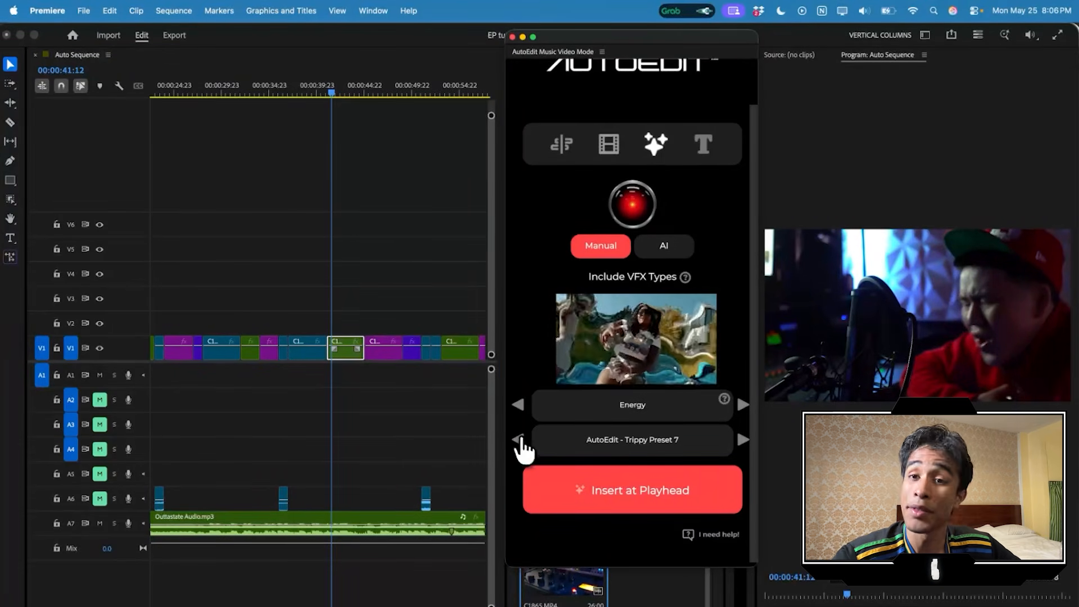
{"action": "left_click", "coordinate": [330, 90]}
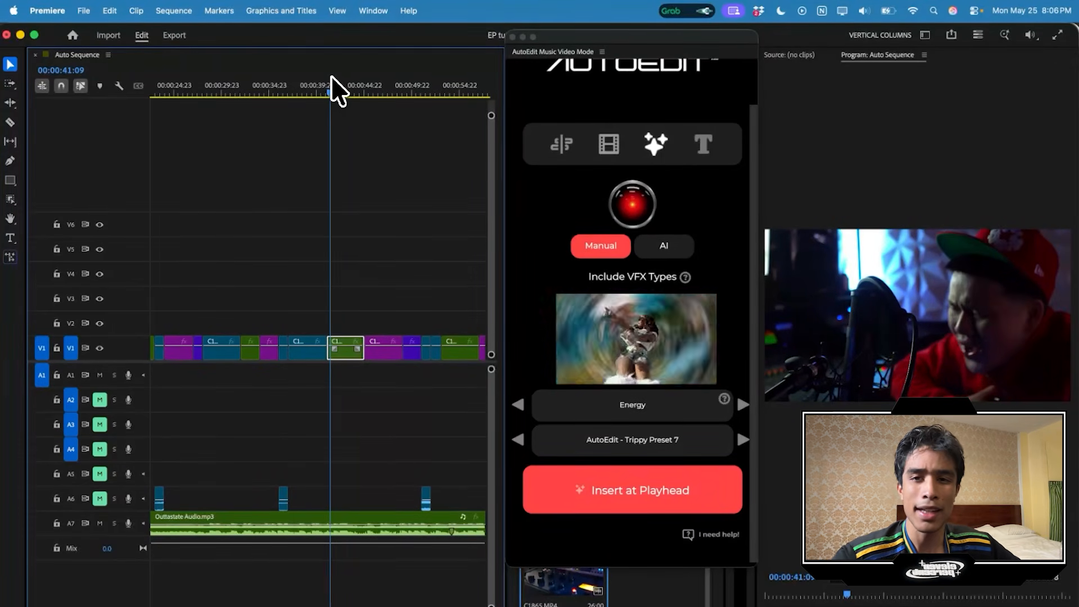
{"action": "left_click", "coordinate": [329, 84]}
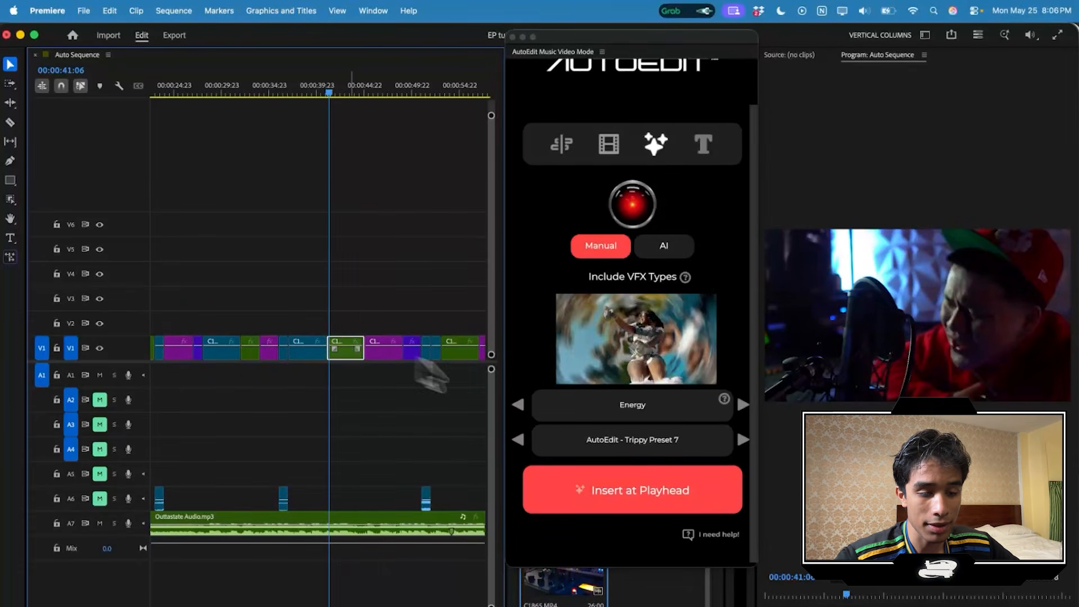
{"action": "left_click", "coordinate": [648, 495]}
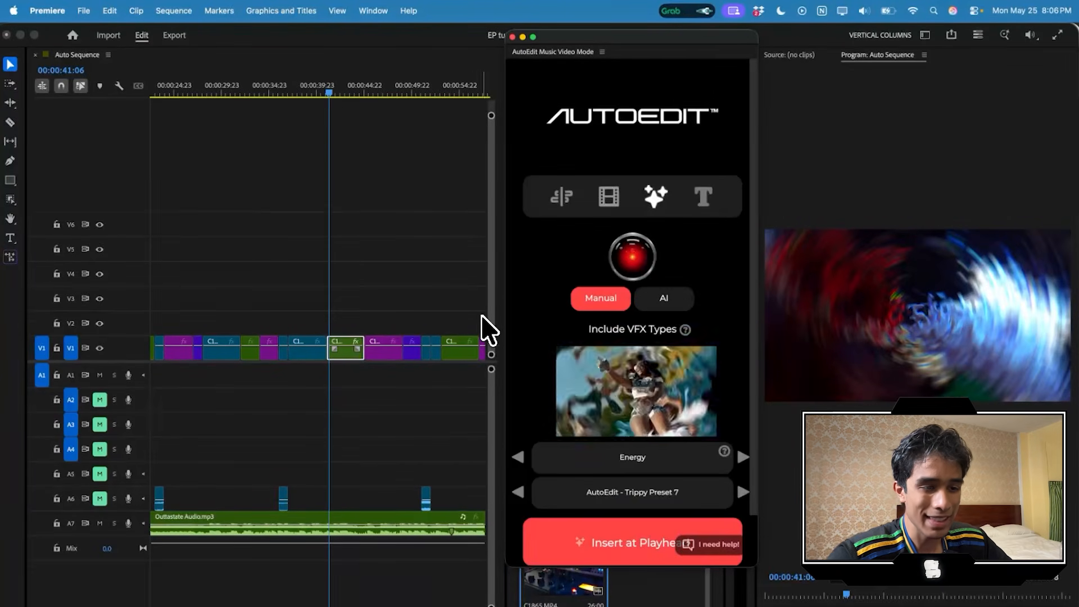
Play back the selected clip from about 00:00:41:01 to review the inserted trippy effect.
{"action": "left_click_drag", "start_coordinate": [318, 85], "coordinate": [327, 85]}
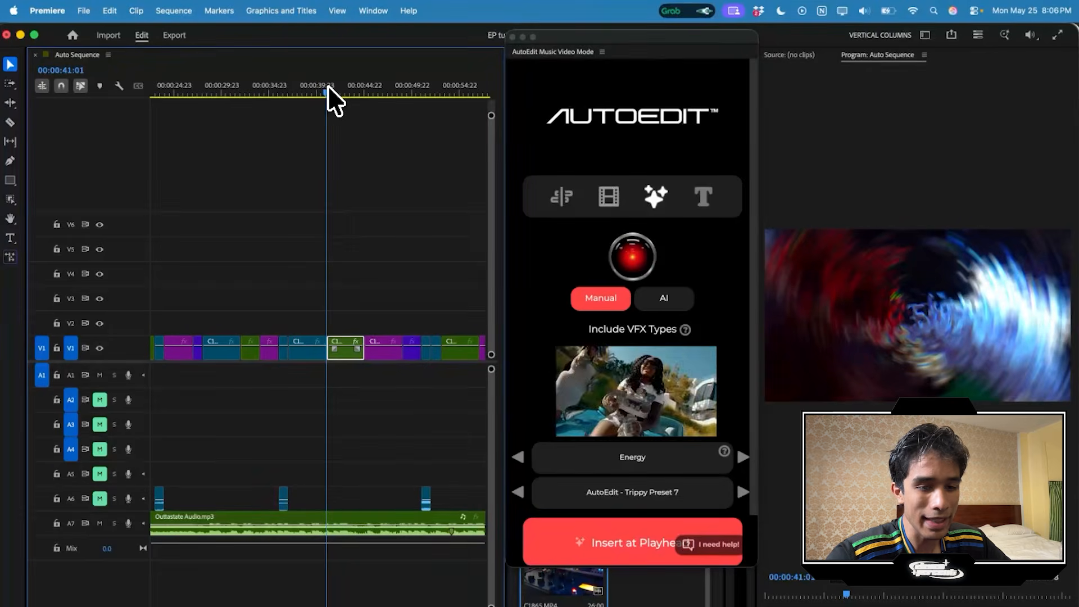
{"action": "key", "text": "space"}
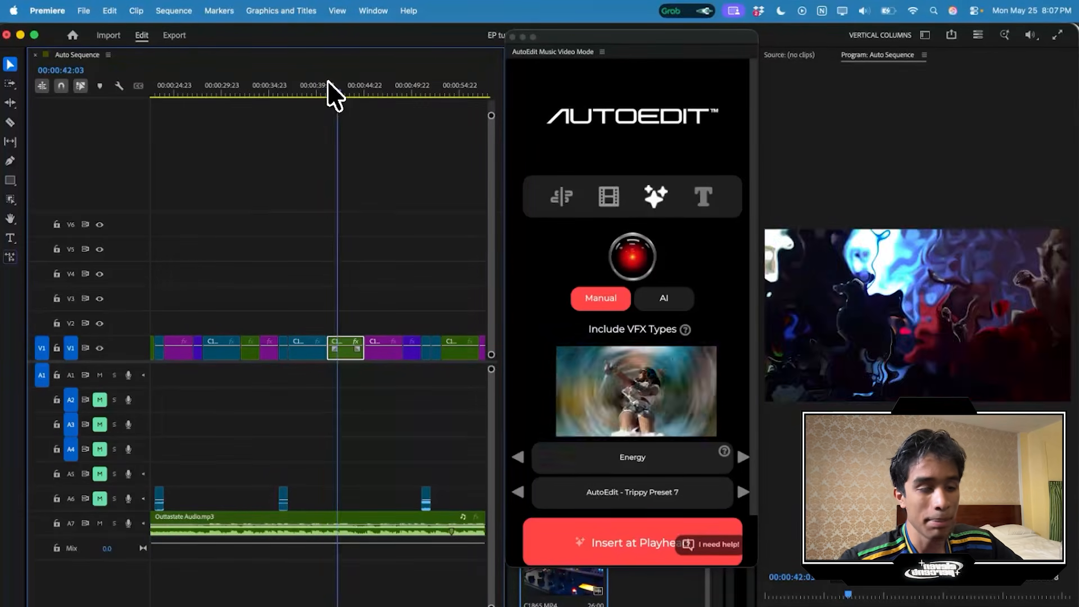
{"action": "left_click", "coordinate": [328, 80]}
{"action": "key", "text": "space"}
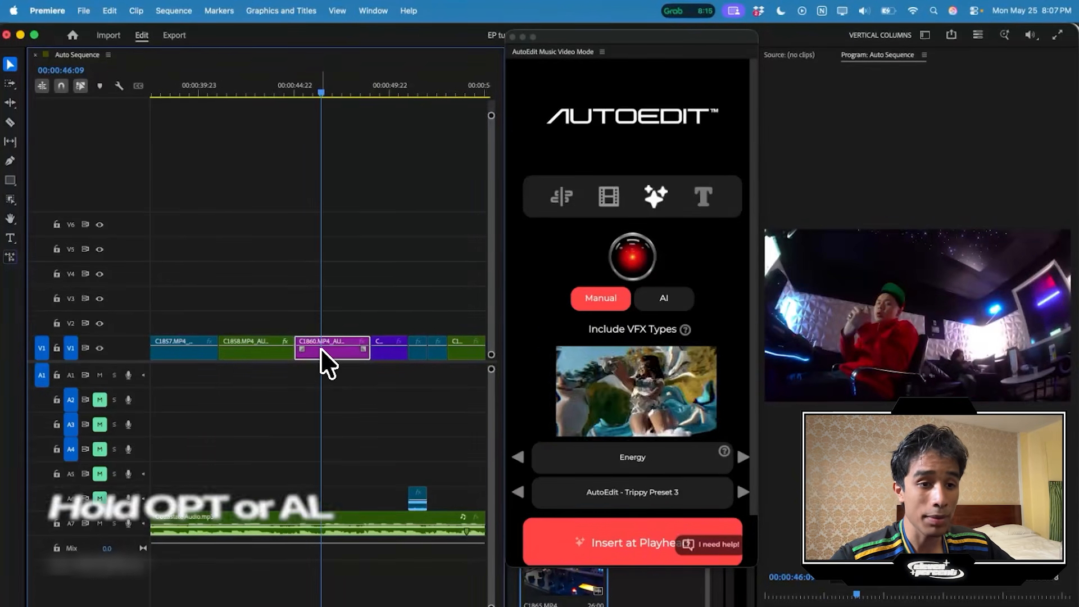
Duplicate the C1860.MP4 clip from V1 onto V2 directly above it and park the playhead at 00:00:45:00.
{"action": "left_click_drag", "start_coordinate": [327, 352], "coordinate": [327, 318]}
{"action": "left_click_drag", "start_coordinate": [321, 87], "coordinate": [295, 87]}
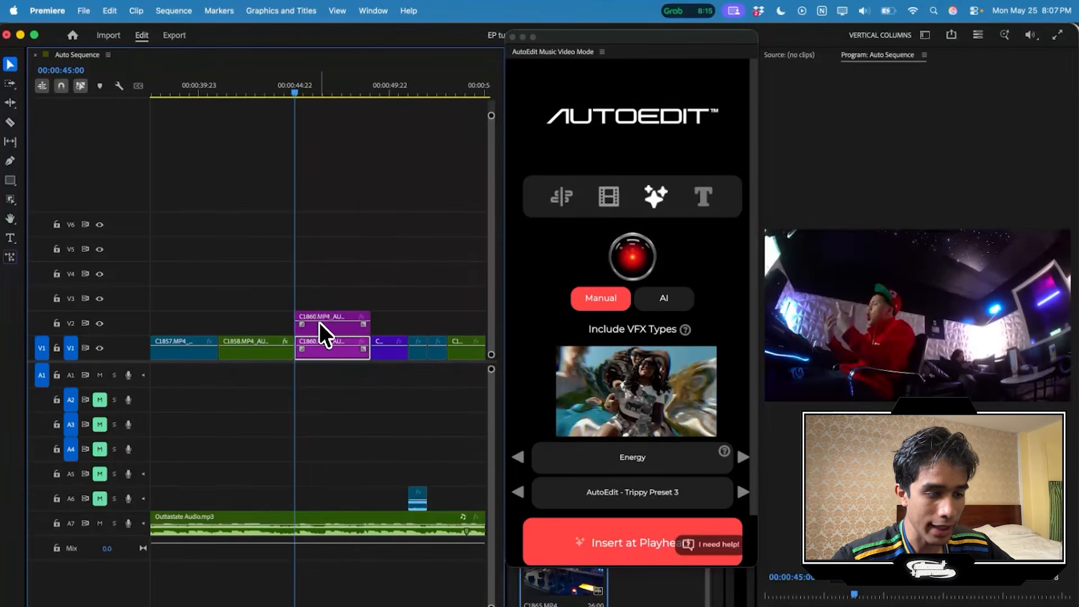
{"action": "key", "text": "="}
{"action": "key", "text": "="}
{"action": "key", "text": "="}
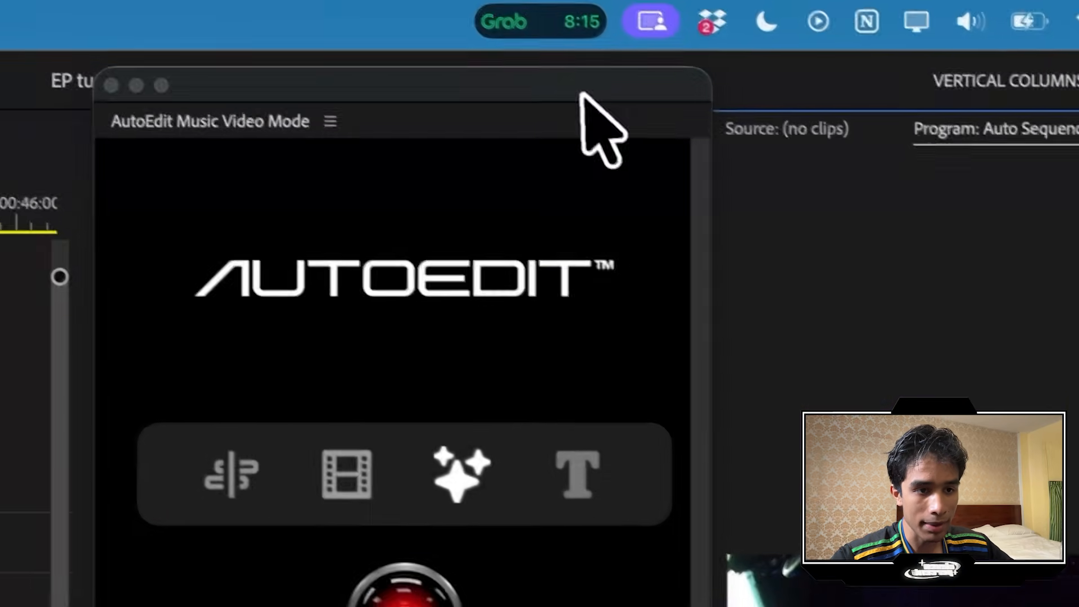
Track the Smooth object mask forward through the duplicated C1860.MP4 clip and assign the mask to its Opacity.
{"action": "left_click_drag", "start_coordinate": [580, 91], "coordinate": [576, 539]}
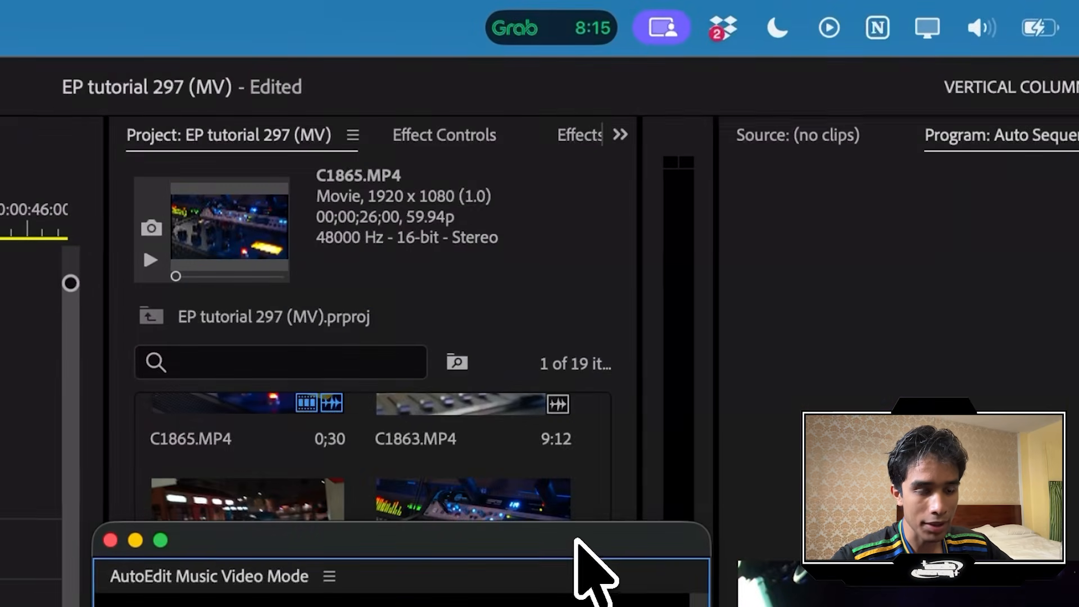
{"action": "left_click", "coordinate": [449, 138]}
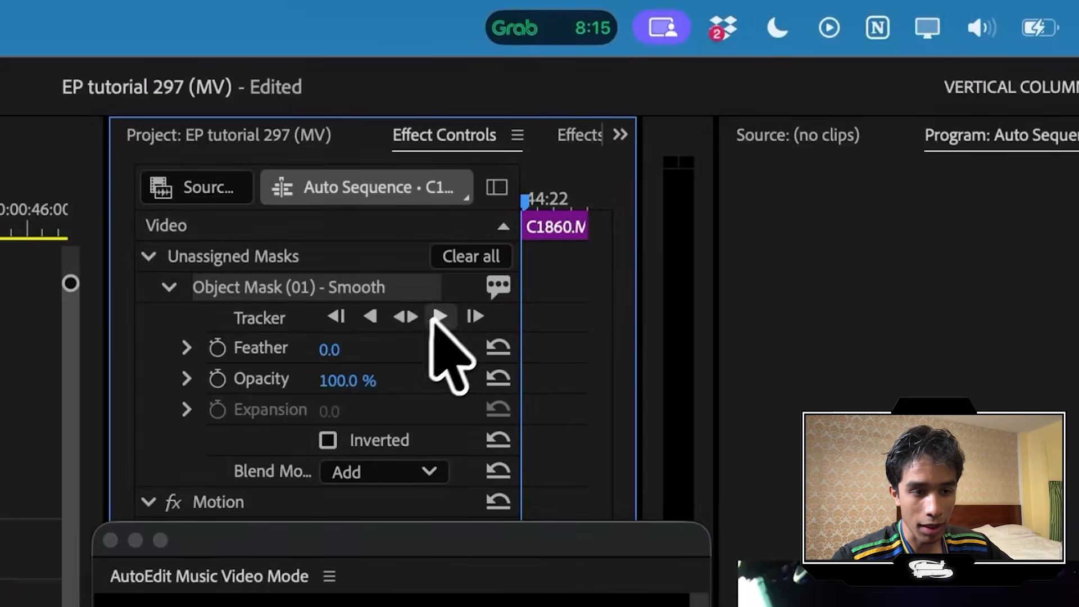
{"action": "left_click", "coordinate": [440, 316]}
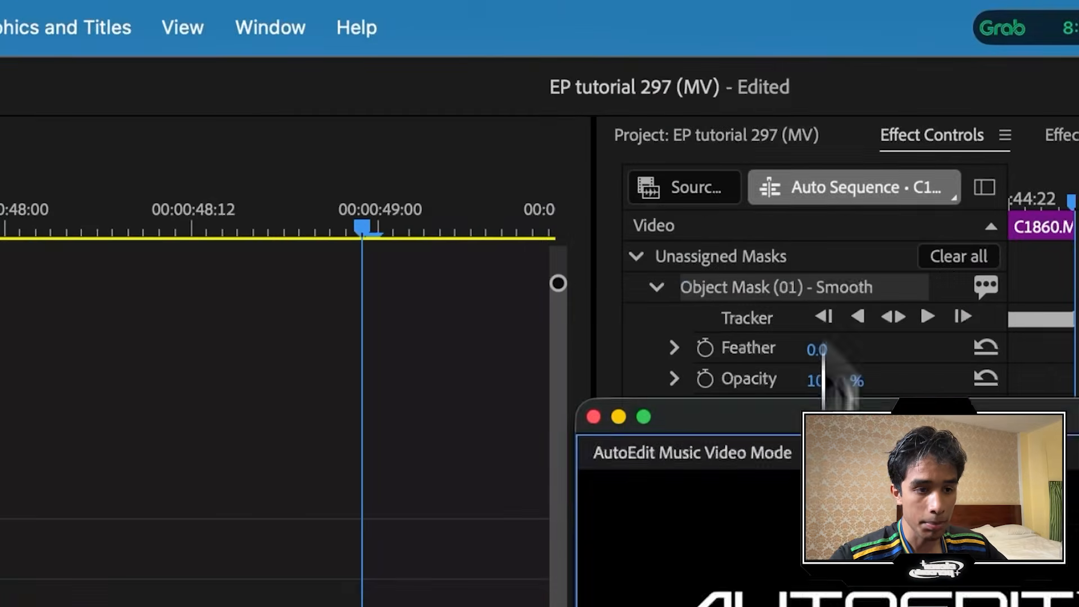
{"action": "left_click_drag", "start_coordinate": [823, 344], "coordinate": [191, 166]}
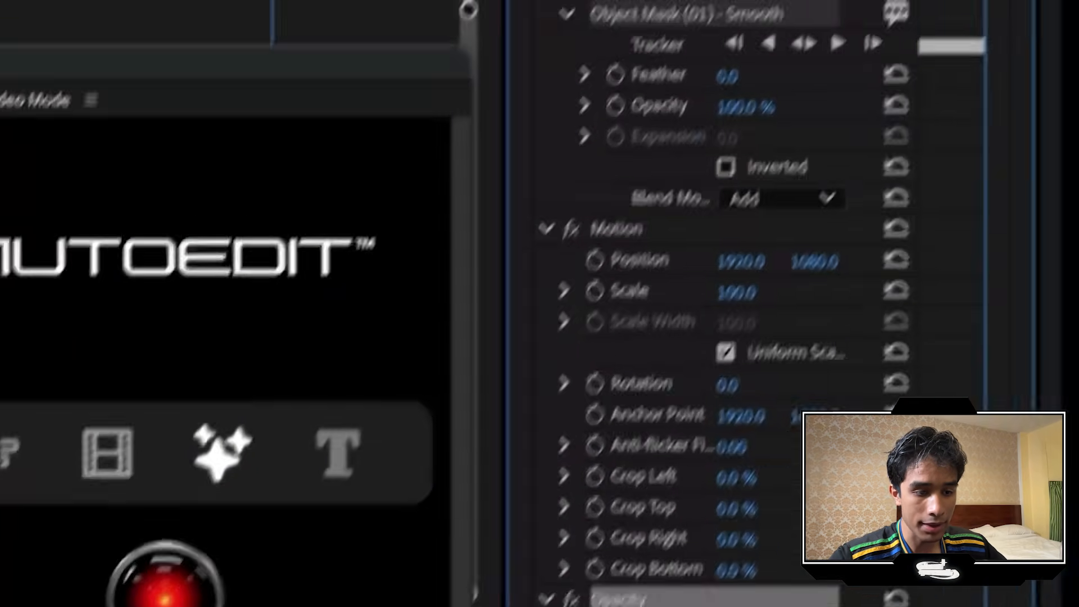
{"action": "left_click_drag", "start_coordinate": [618, 598], "coordinate": [626, 564]}
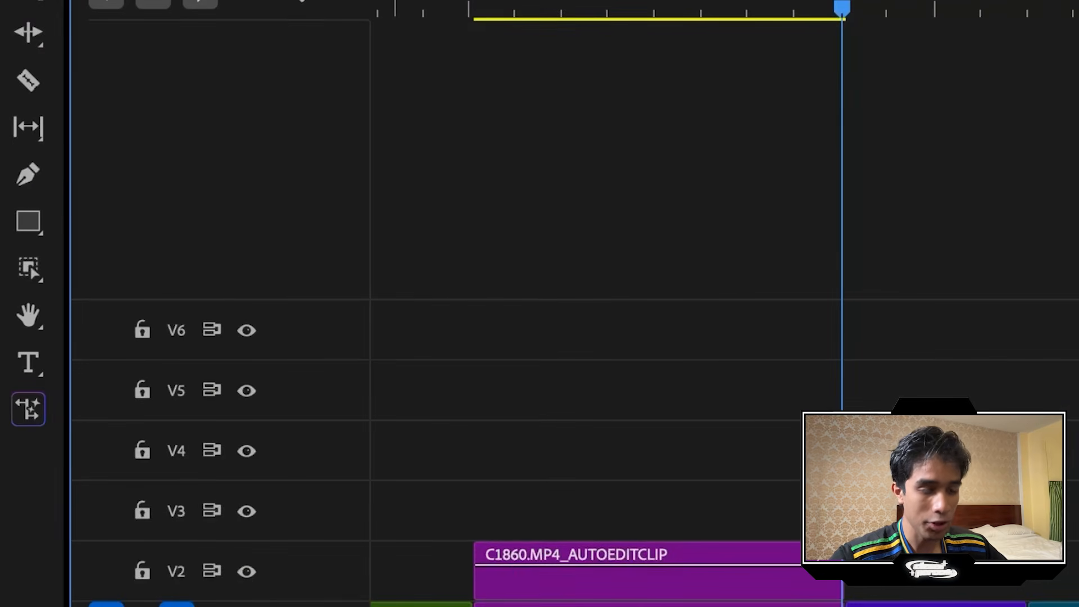
Insert the AutoEdit - Slide Flash Preset 2 Energy effect on the V1 C1860.MP4 clip at 00:00:45:11.
{"action": "left_click_drag", "start_coordinate": [759, 11], "coordinate": [520, 13]}
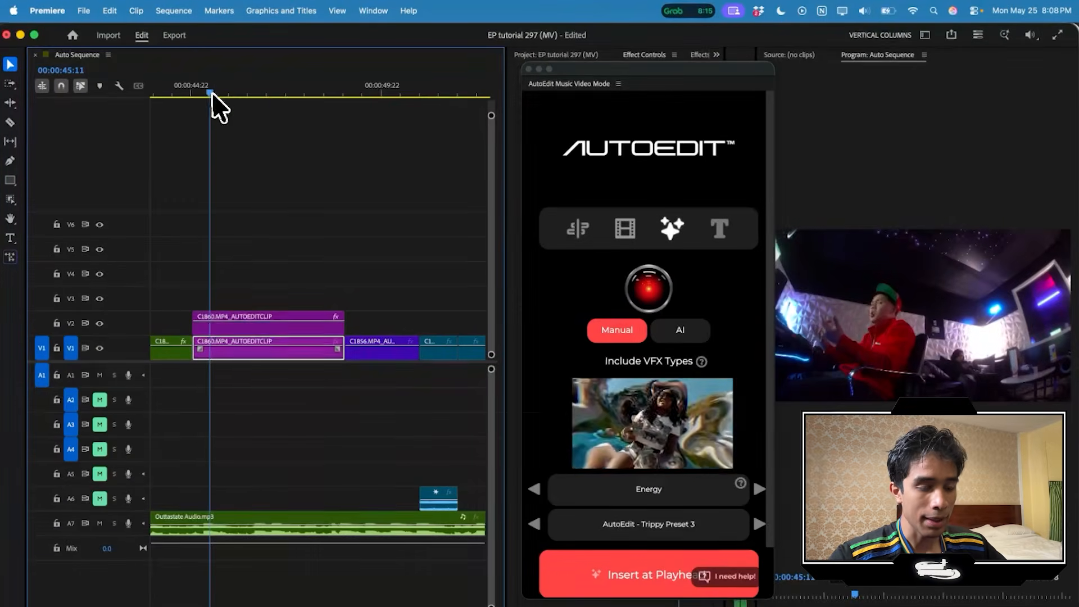
{"action": "left_click", "coordinate": [533, 524]}
{"action": "left_click", "coordinate": [534, 524]}
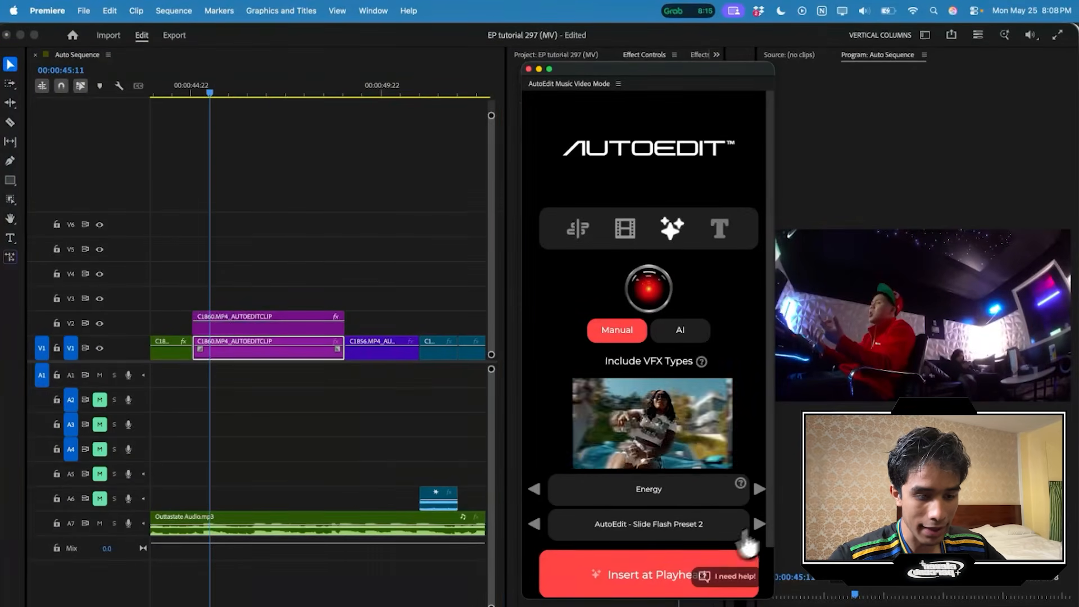
{"action": "left_click", "coordinate": [659, 573]}
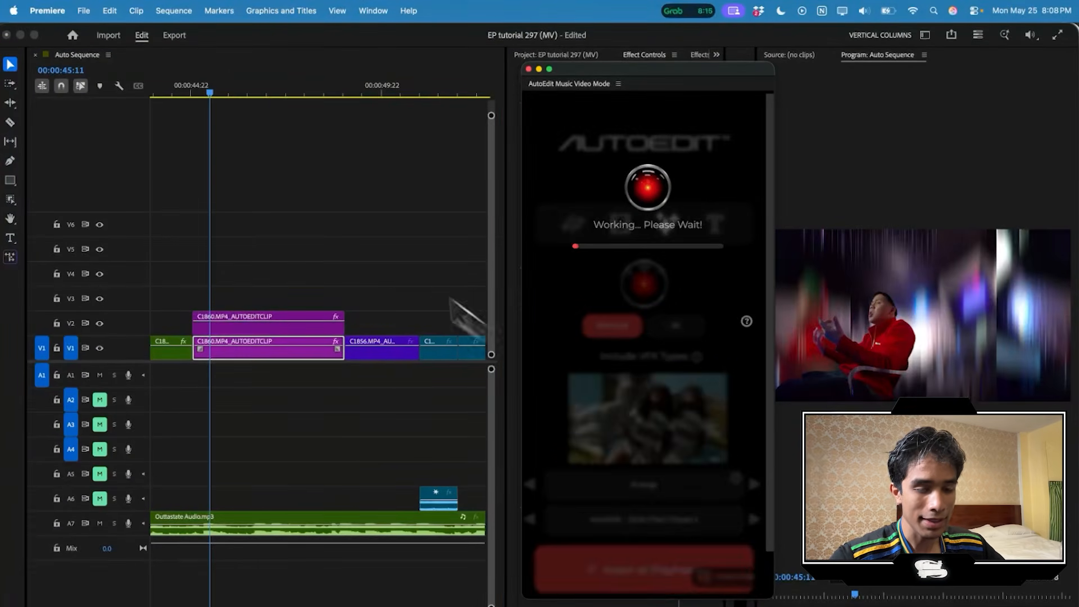
Play back the C1860.MP4 section repeatedly from about 00:00:45:02 to review the slide flash behind the masked performer.
{"action": "left_click_drag", "start_coordinate": [207, 78], "coordinate": [196, 78]}
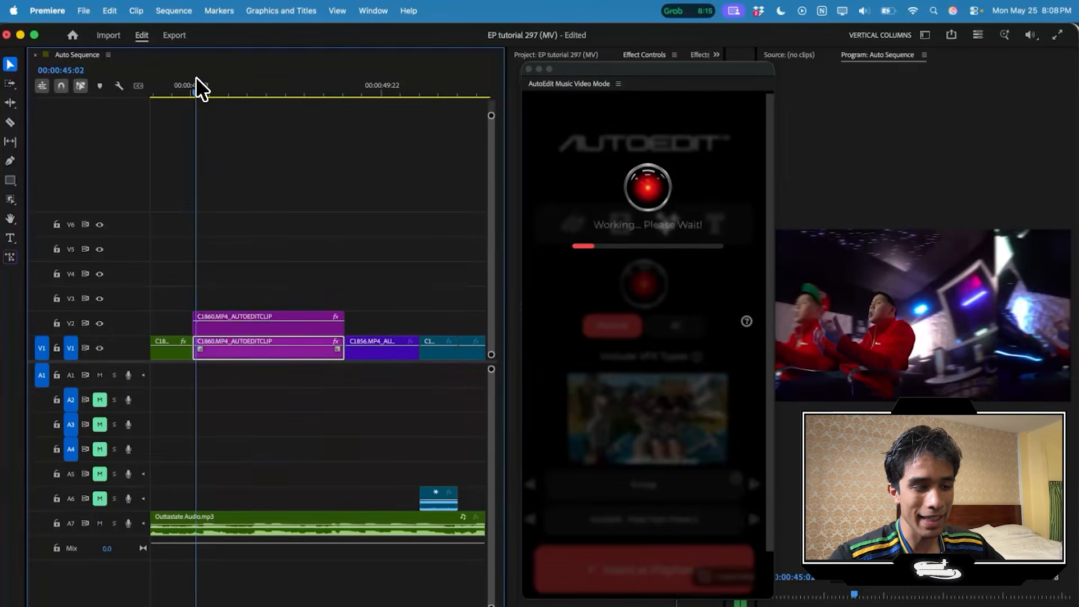
{"action": "key", "text": "space"}
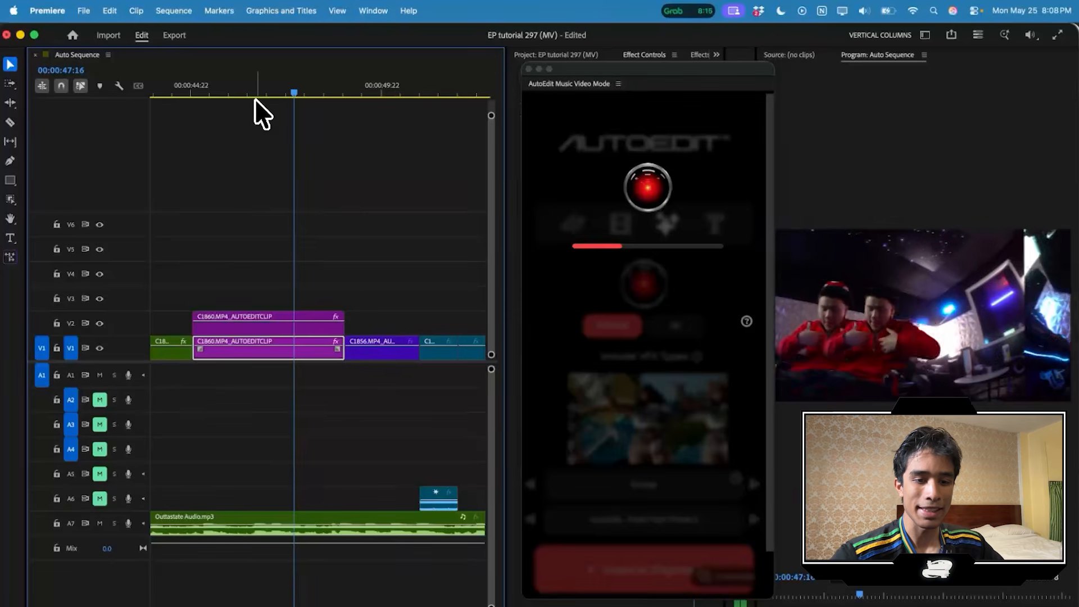
{"action": "left_click_drag", "start_coordinate": [278, 90], "coordinate": [232, 90]}
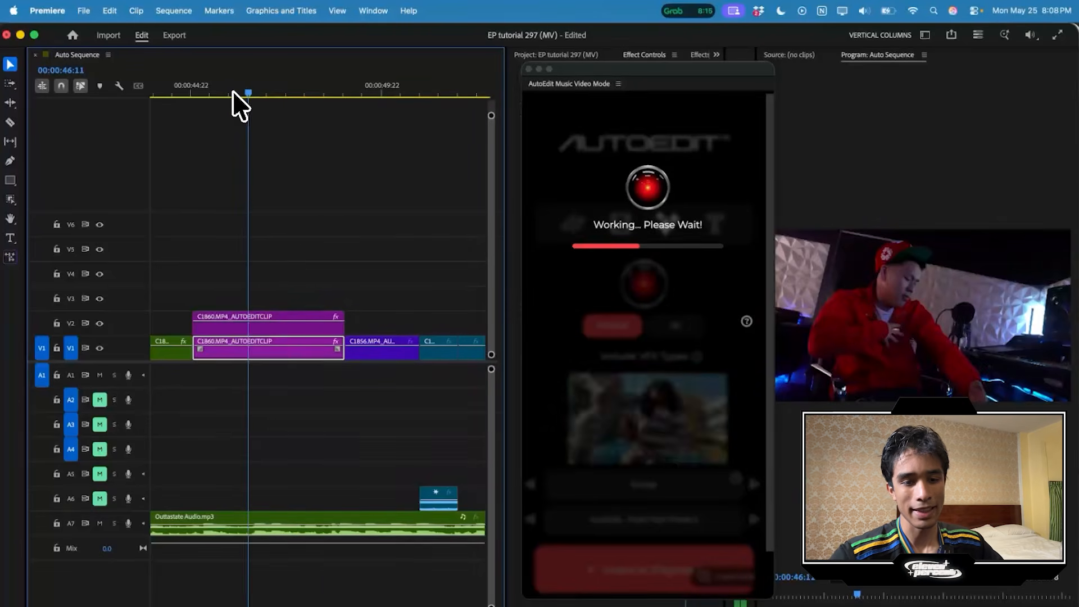
{"action": "left_click_drag", "start_coordinate": [739, 70], "coordinate": [694, 71]}
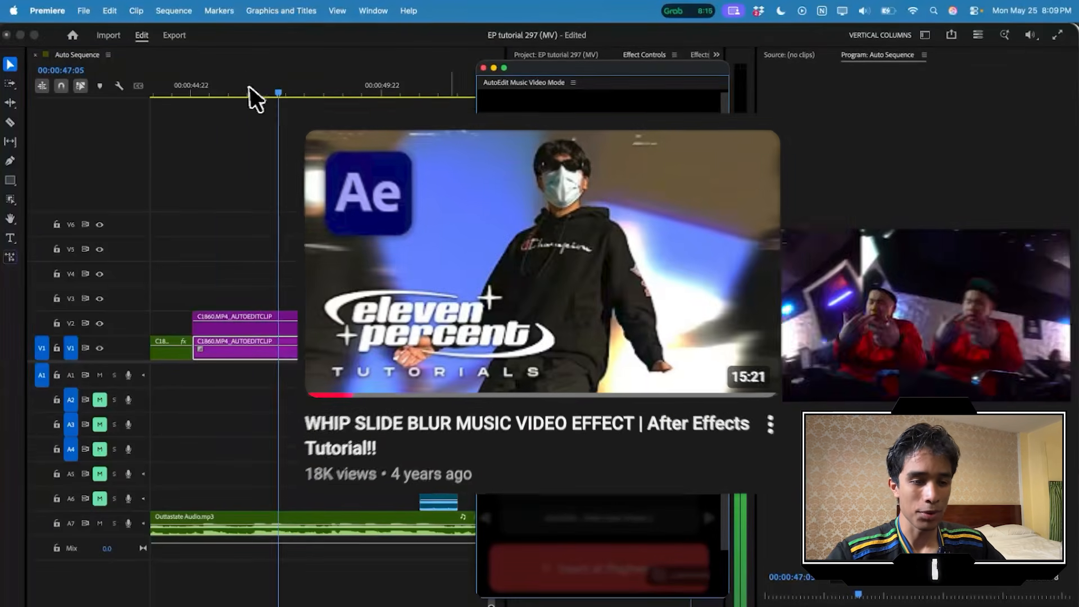
{"action": "left_click", "coordinate": [212, 85]}
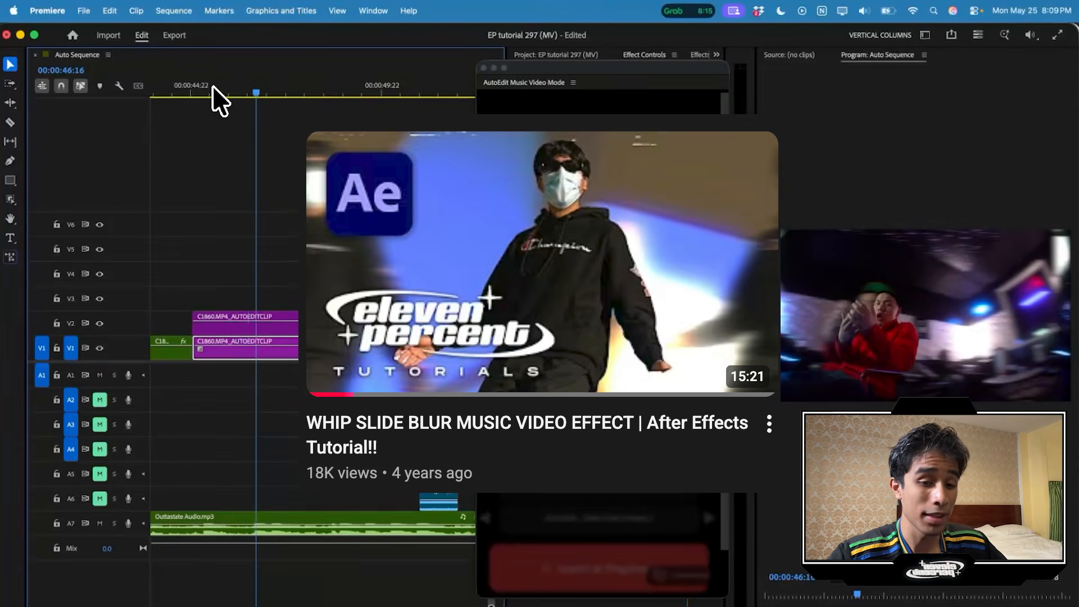
{"action": "left_click_drag", "start_coordinate": [247, 91], "coordinate": [211, 89]}
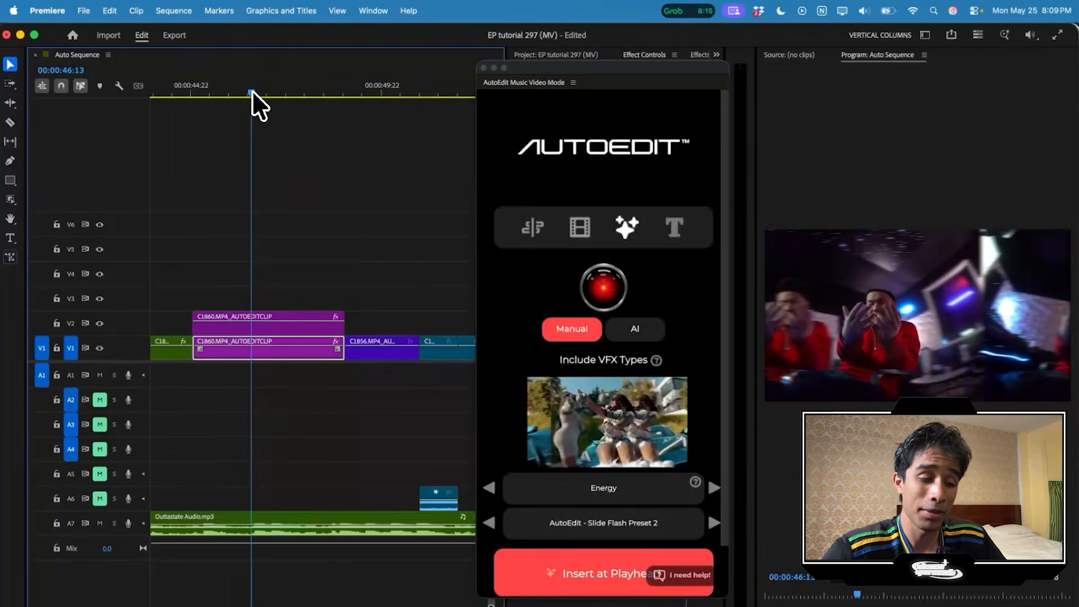
{"action": "left_click", "coordinate": [209, 90]}
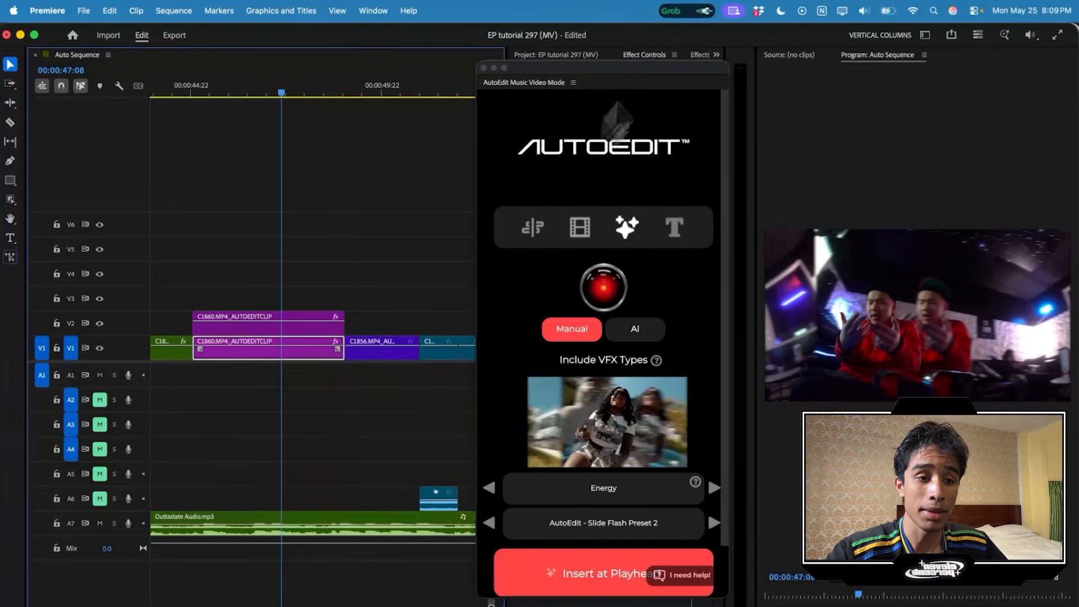
Add AI VFX across the sequence using 3D Objects, Chrome, CRT and Film Burns, with the effect intensity raised above 50%.
{"action": "key", "text": "backslash"}
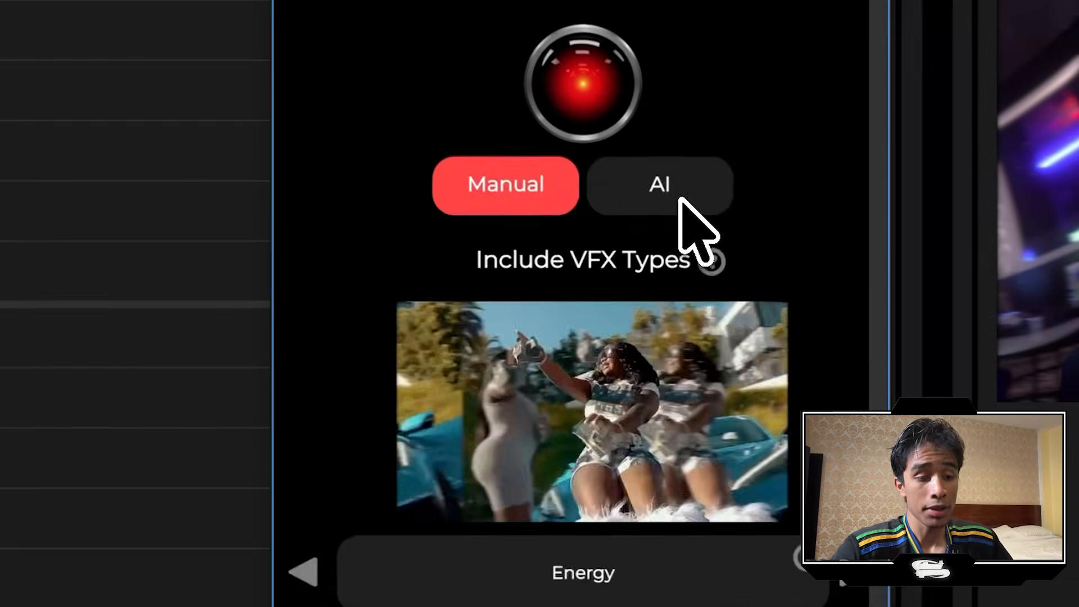
{"action": "left_click", "coordinate": [680, 197]}
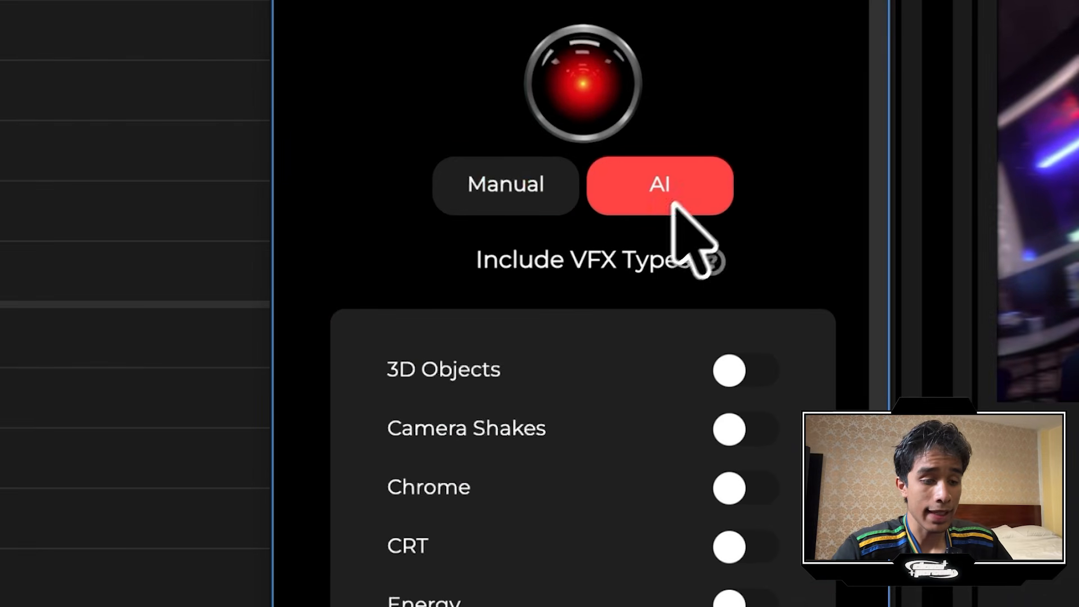
{"action": "scroll", "coordinate": [595, 322], "scroll_direction": "down", "scroll_amount": 4}
{"action": "left_click", "coordinate": [750, 115]}
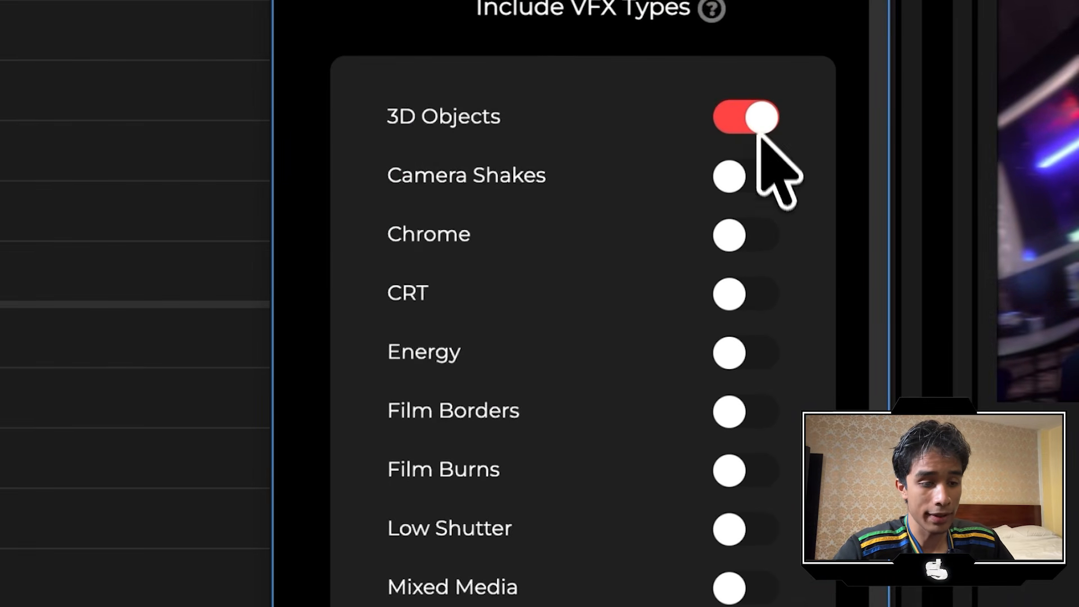
{"action": "left_click", "coordinate": [749, 236]}
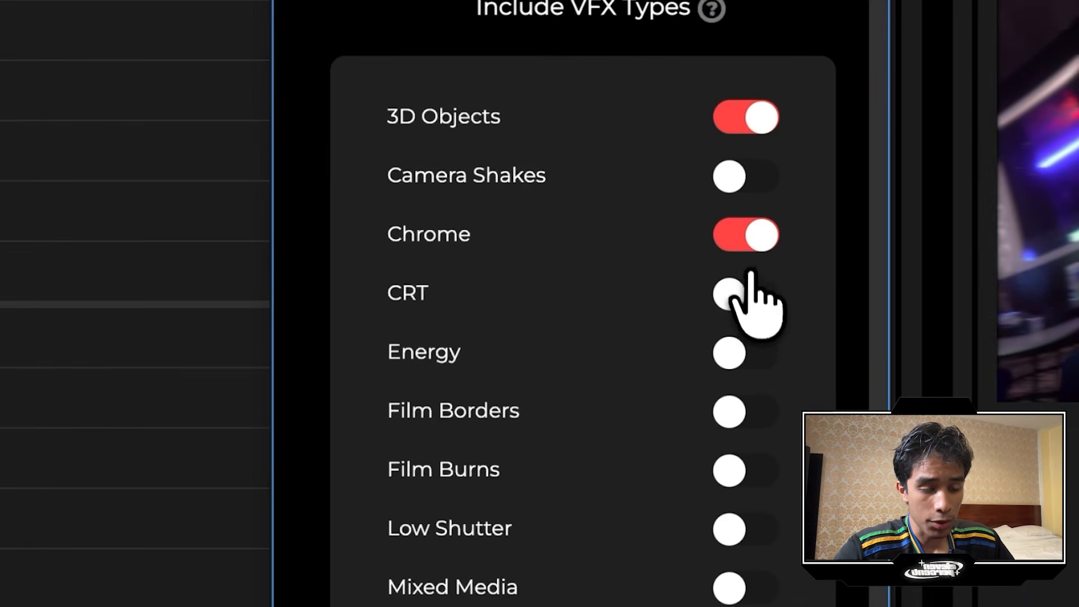
{"action": "left_click", "coordinate": [743, 297]}
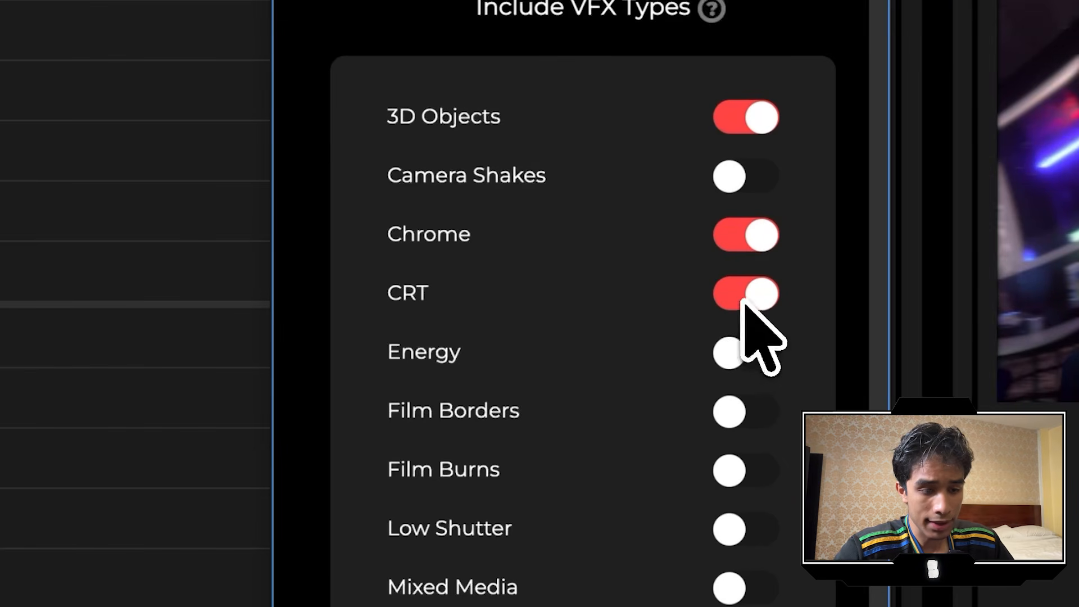
{"action": "left_click", "coordinate": [744, 472]}
{"action": "scroll", "coordinate": [744, 478], "scroll_direction": "down", "scroll_amount": 4}
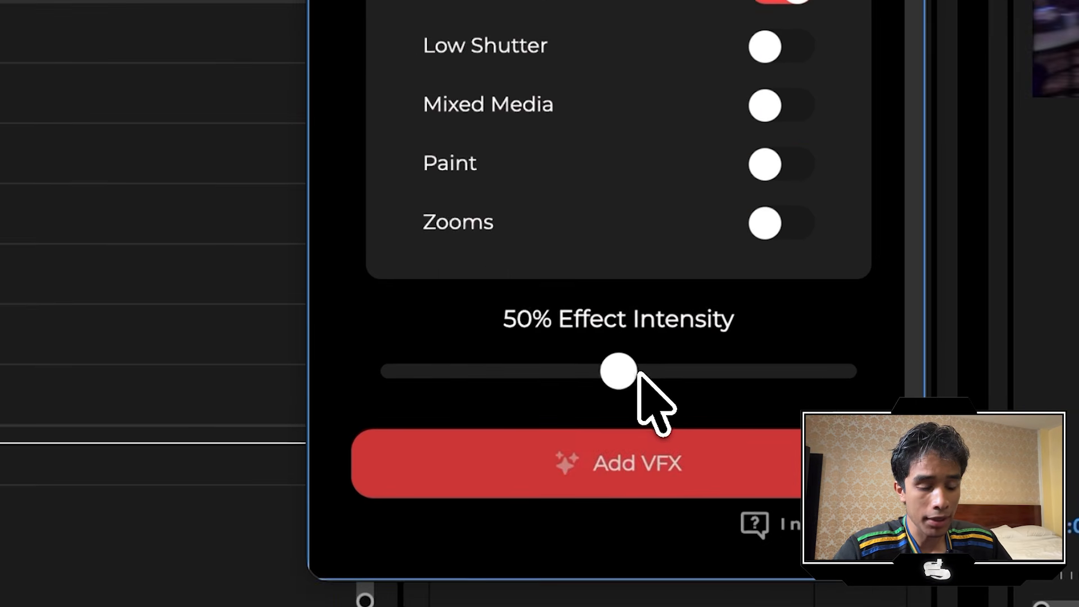
{"action": "left_click_drag", "start_coordinate": [634, 371], "coordinate": [736, 371]}
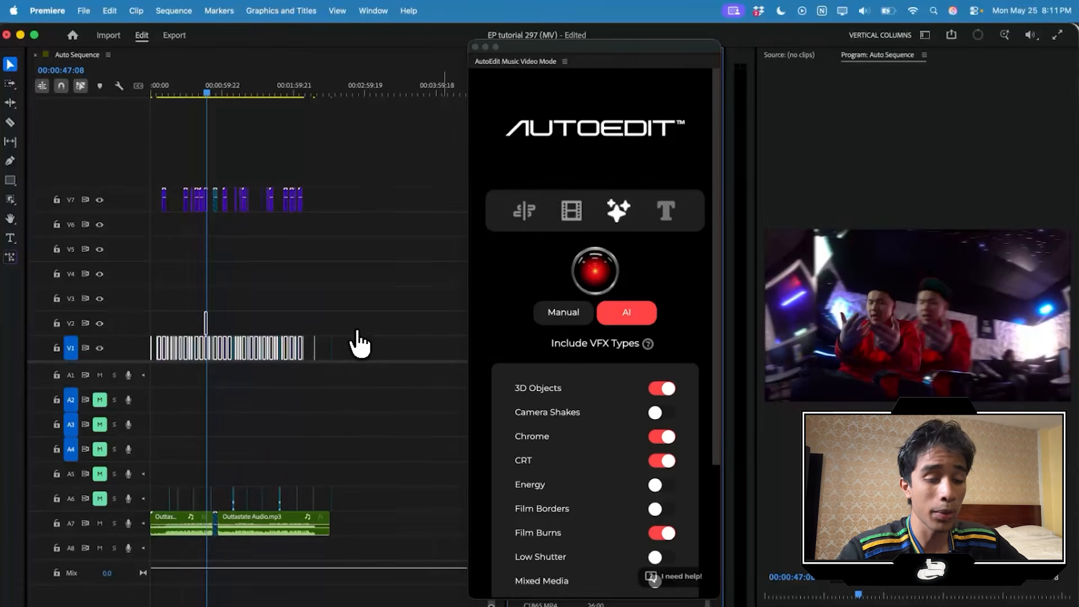
Play back the Auto Sequence from about 00:00:28:13 and on towards 00:00:40:23 to review the AI-added VFX.
{"action": "left_click_drag", "start_coordinate": [201, 77], "coordinate": [185, 78]}
{"action": "key", "text": "space"}
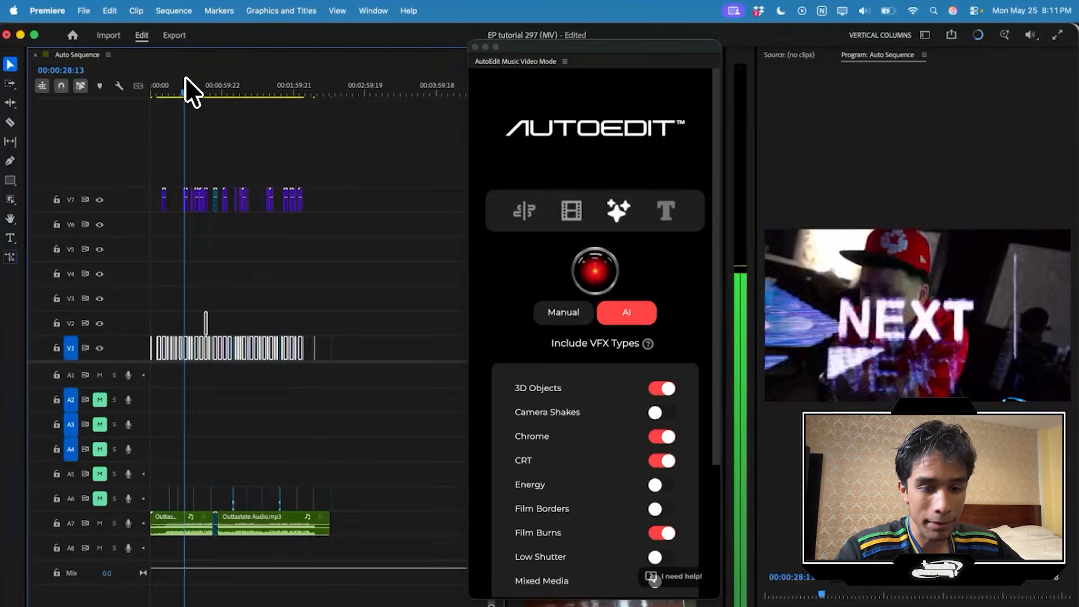
{"action": "key", "text": "equal"}
{"action": "key", "text": "equal"}
{"action": "key", "text": "equal"}
{"action": "left_click_drag", "start_coordinate": [324, 82], "coordinate": [360, 80]}
{"action": "key", "text": "space"}
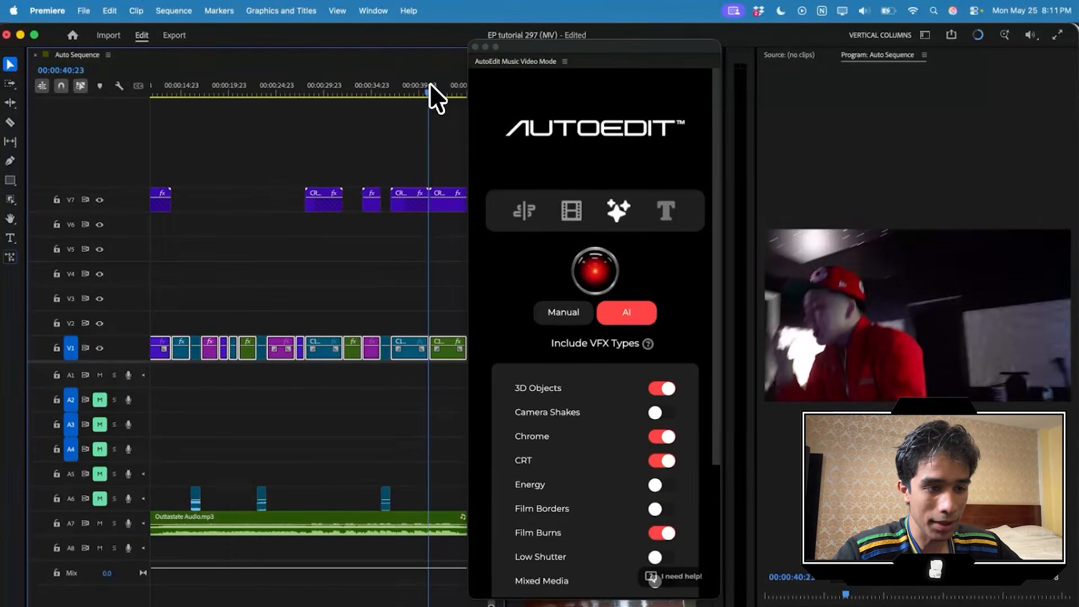
Play back the Auto Sequence from about 00:00:53:09 through 00:01:10:16 and on to review the remaining AI-added VFX.
{"action": "key", "text": "backslash"}
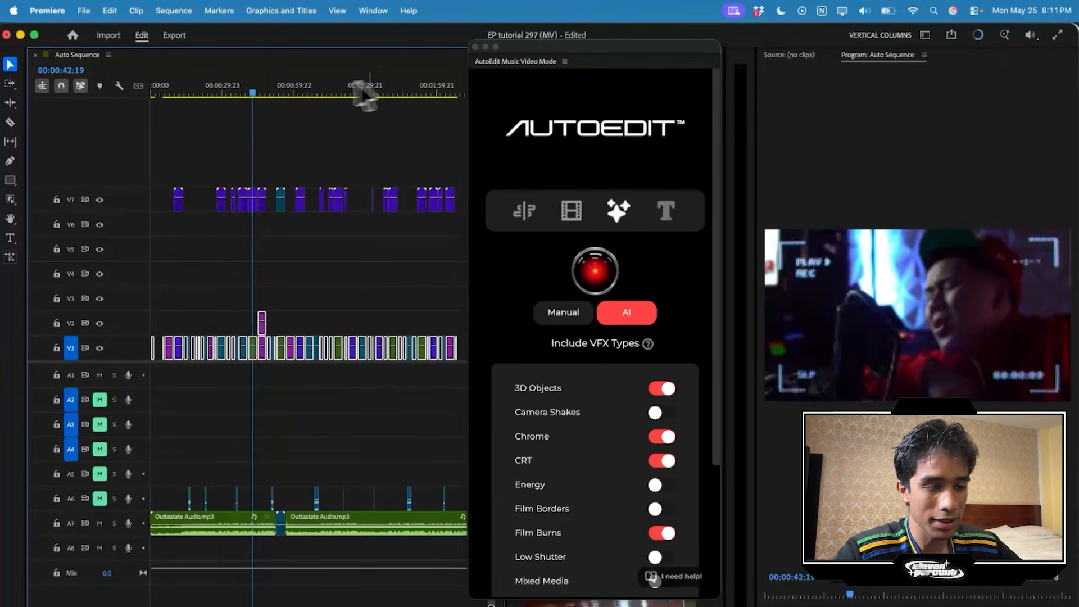
{"action": "left_click", "coordinate": [275, 92]}
{"action": "key", "text": "backslash"}
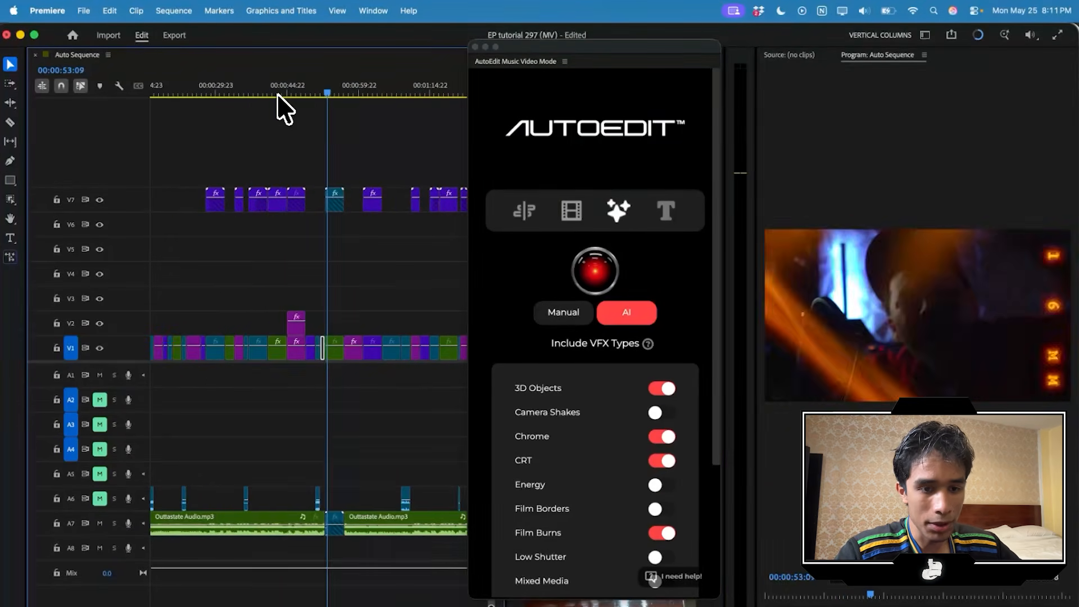
{"action": "left_click_drag", "start_coordinate": [294, 93], "coordinate": [338, 93]}
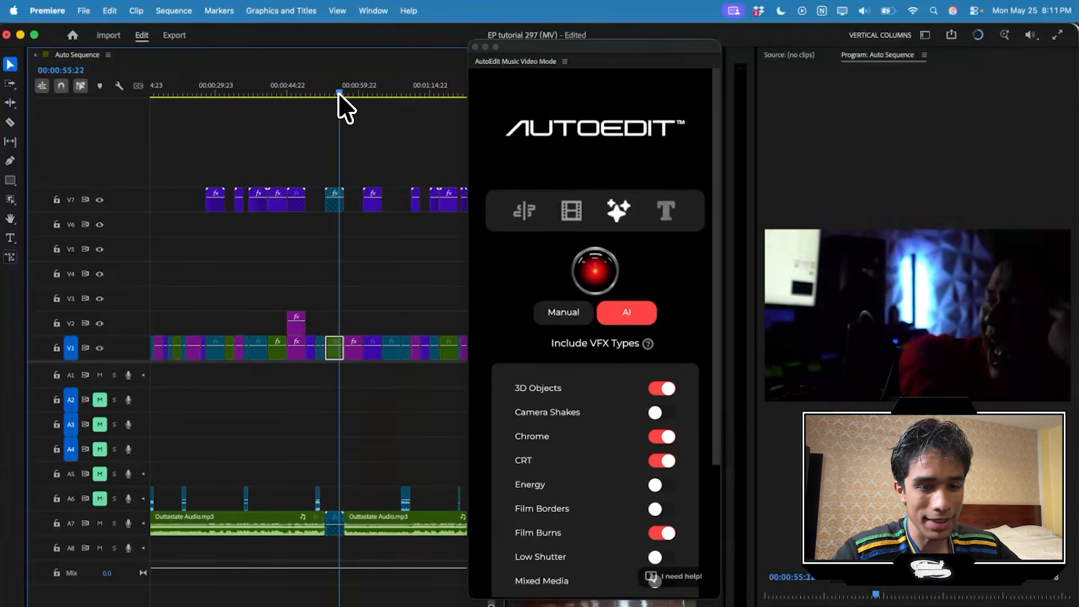
{"action": "key", "text": "space"}
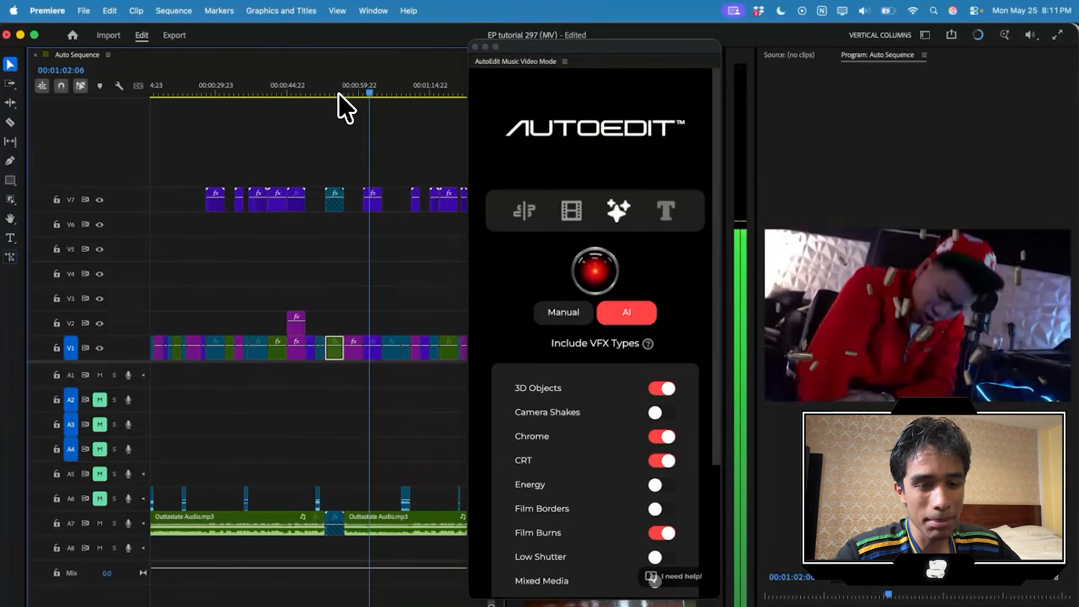
{"action": "left_click_drag", "start_coordinate": [339, 92], "coordinate": [410, 90]}
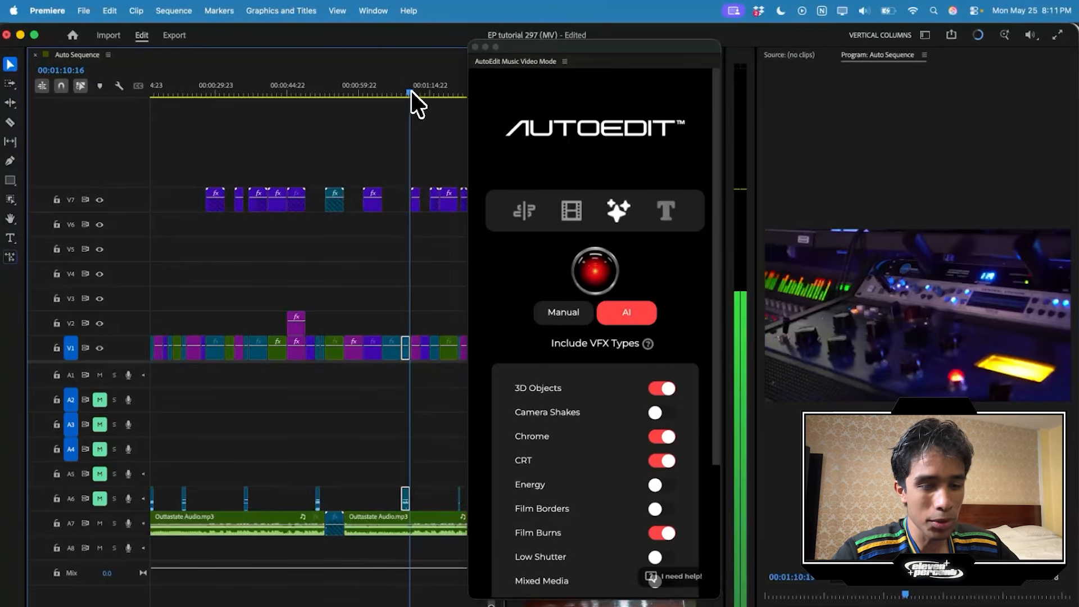
{"action": "key", "text": "minus"}
{"action": "key", "text": "space"}
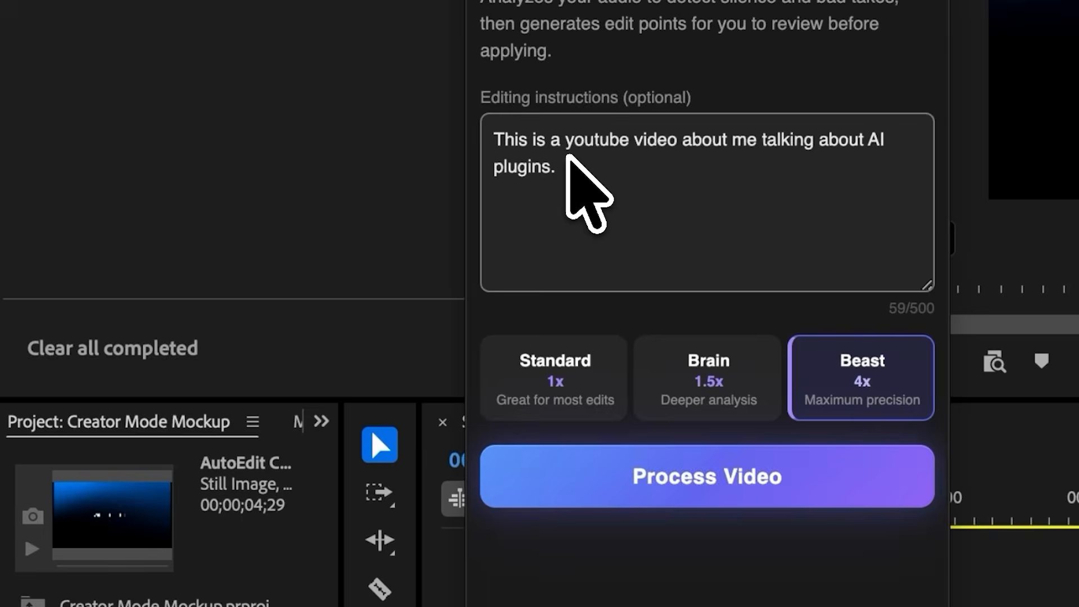
Add "Cut out all the bad takes please and repeats." to the AutoEdit editing instructions and process the video.
{"action": "type", "text": "Cut out all the bad takes please and repeats."}
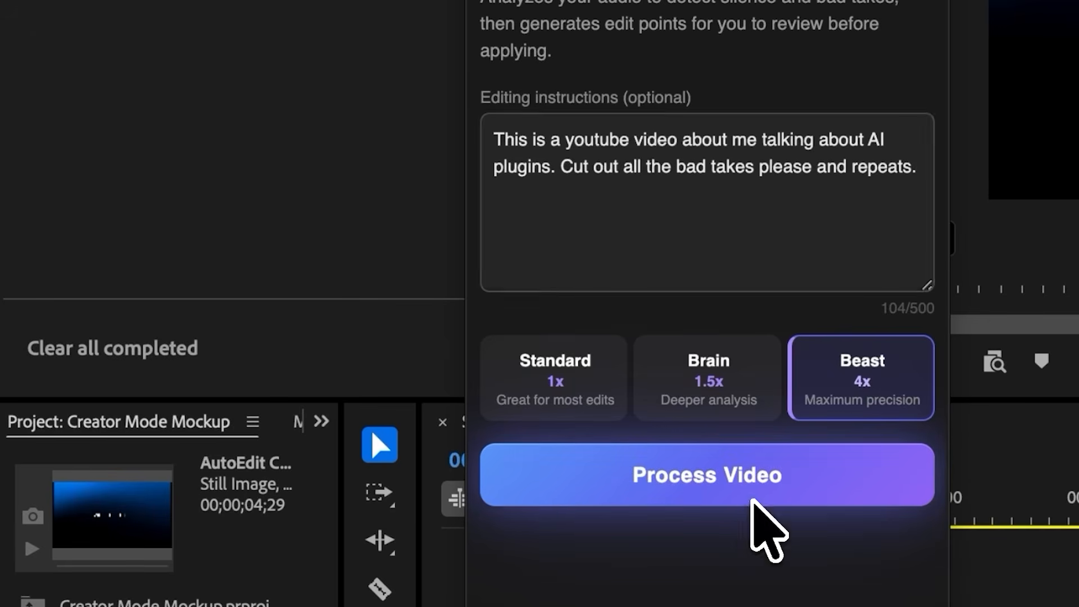
{"action": "left_click", "coordinate": [753, 502]}
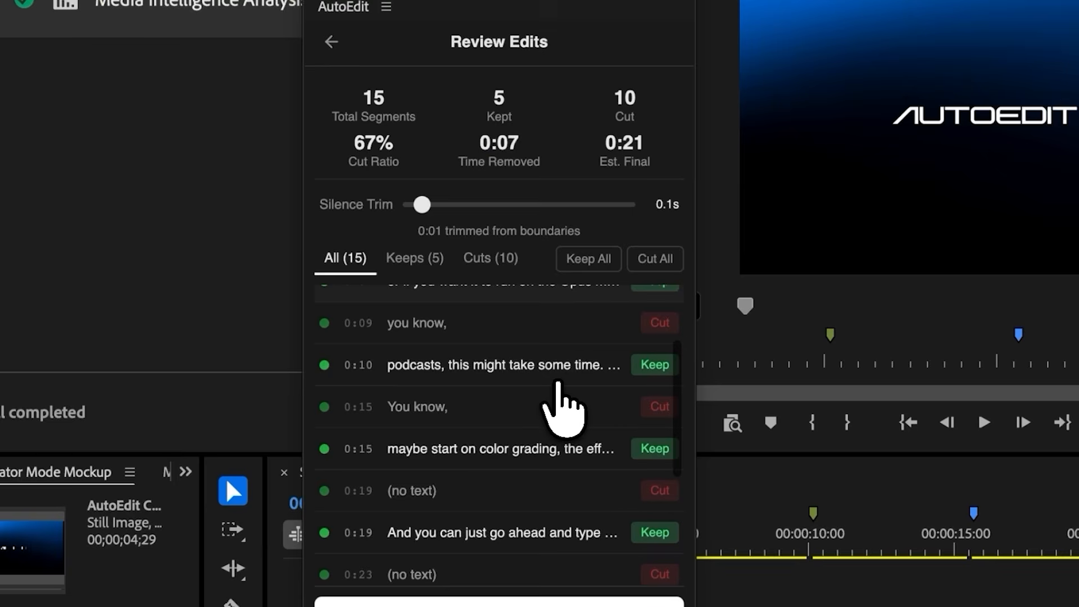
Review the proposed keep and cut segments and permanently apply all the edits to the talking-head timeline.
{"action": "scroll", "coordinate": [558, 401], "scroll_direction": "down", "scroll_amount": 5}
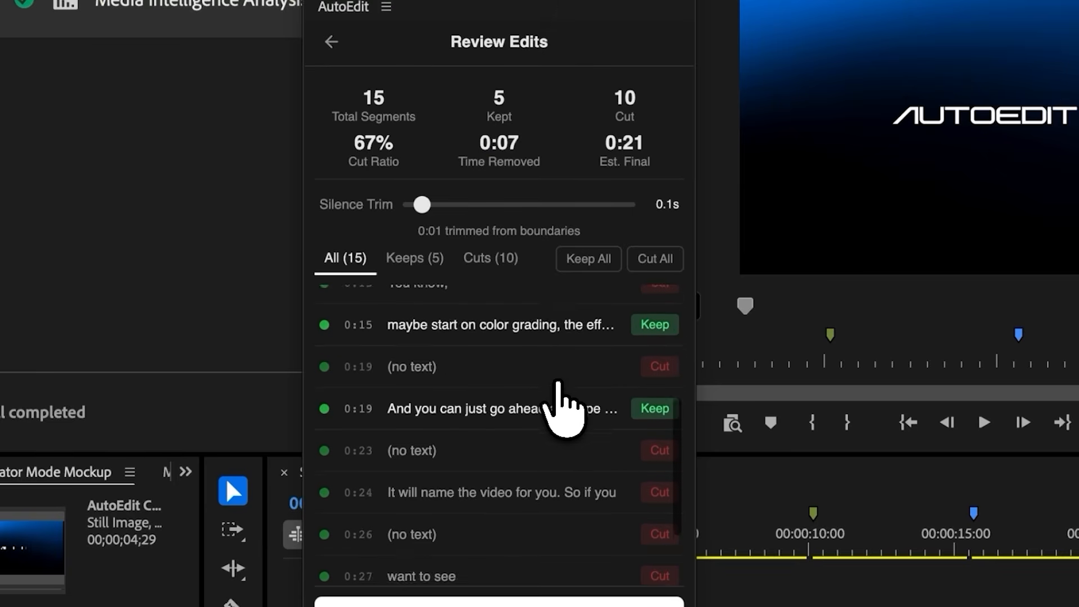
{"action": "left_click", "coordinate": [652, 392]}
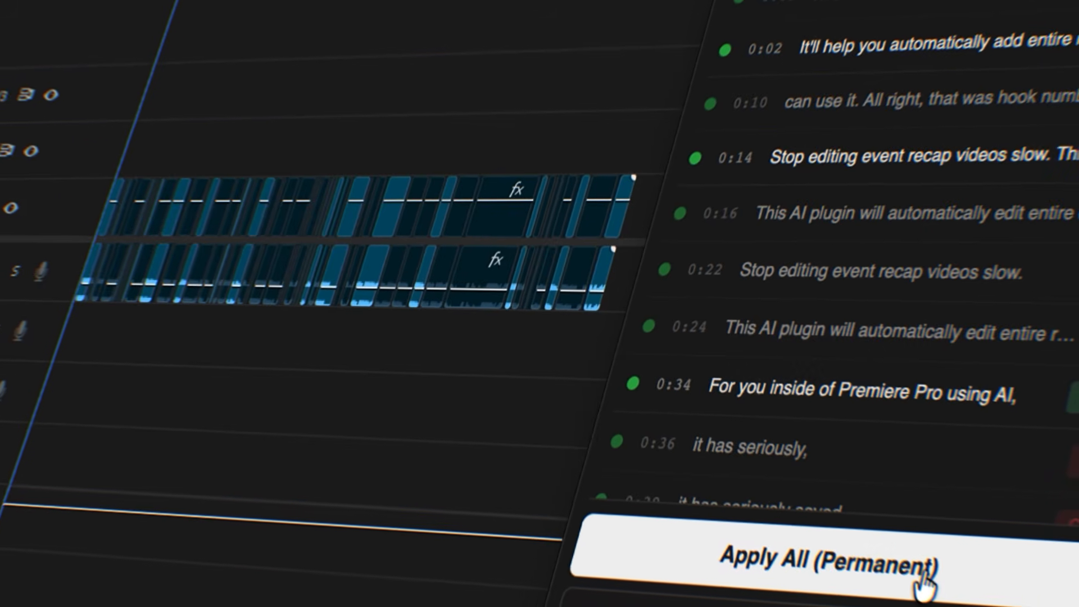
{"action": "left_click", "coordinate": [922, 573]}
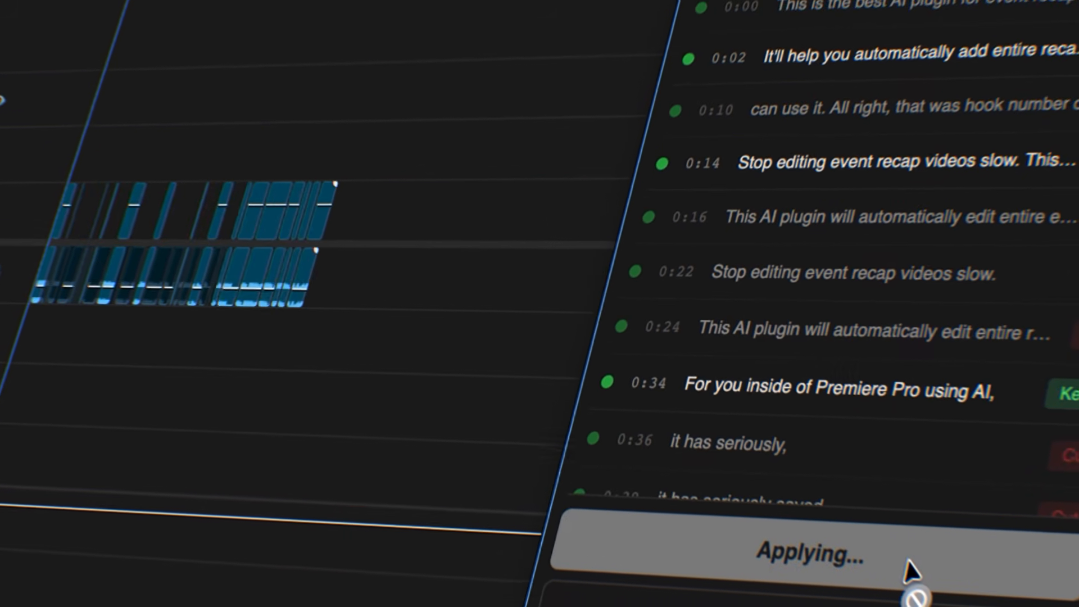